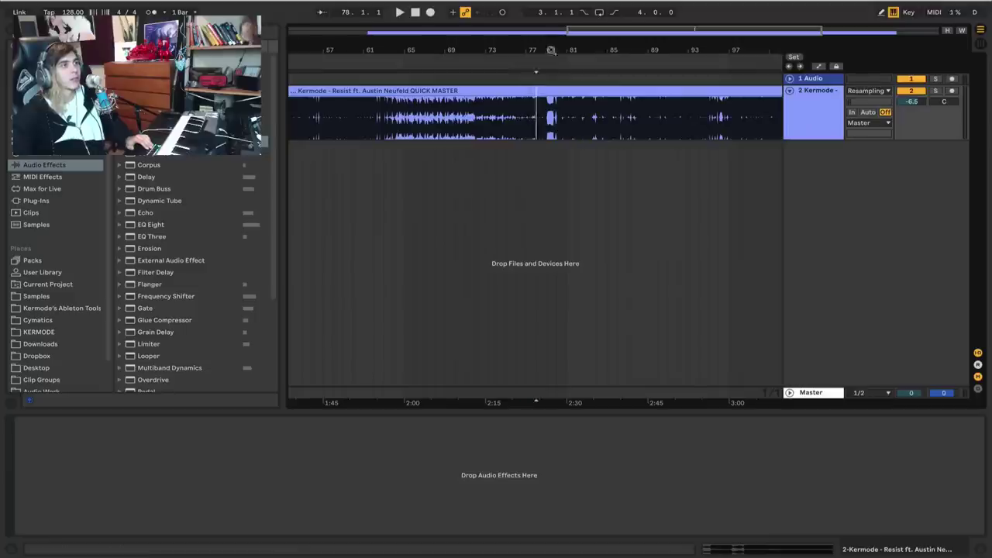
- Play the reference song's drop from bar 79 and listen to its opening bars
{"action": "scroll", "coordinate": [549, 119], "scroll_direction": "up", "scroll_amount": 3}
{"action": "left_click", "coordinate": [544, 123]}
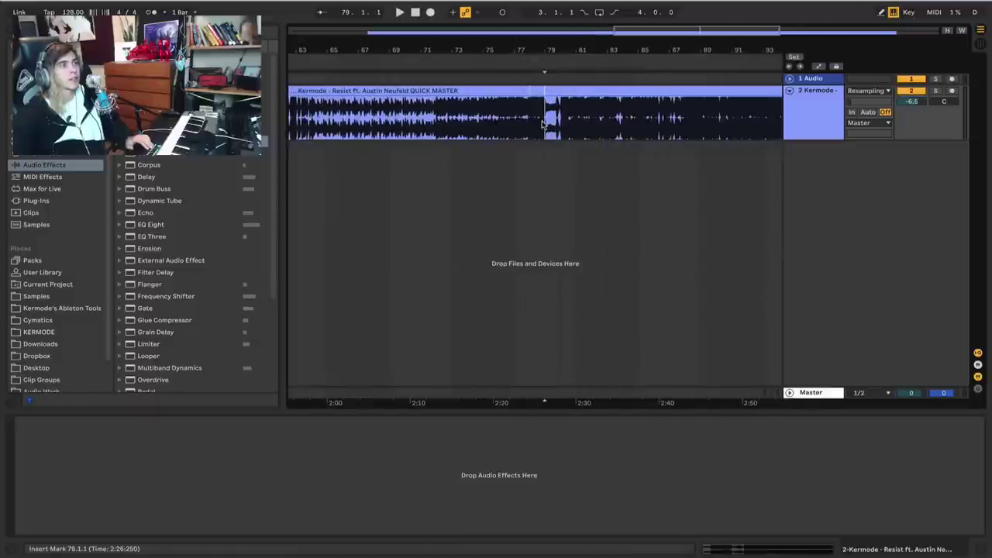
{"action": "key", "text": "space"}
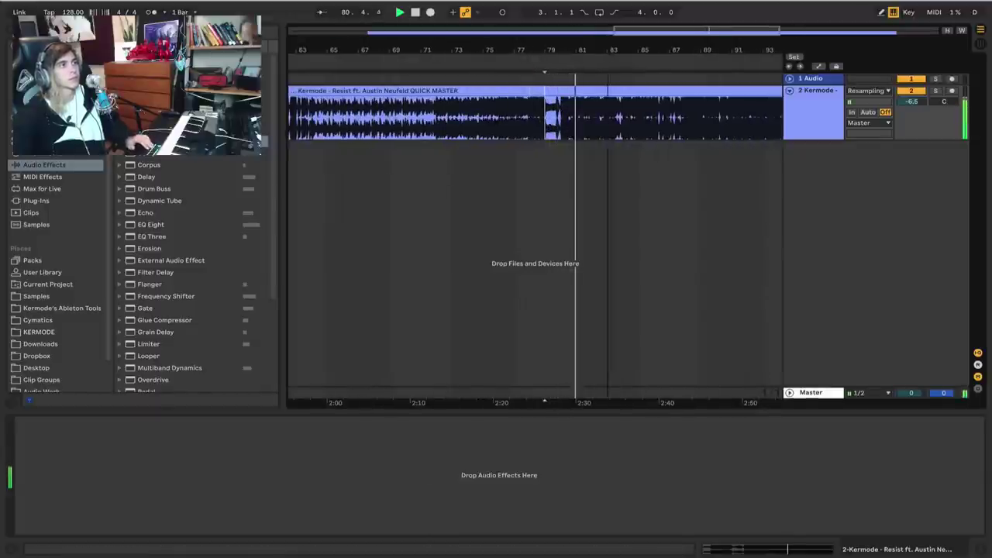
{"action": "key", "text": "plus"}
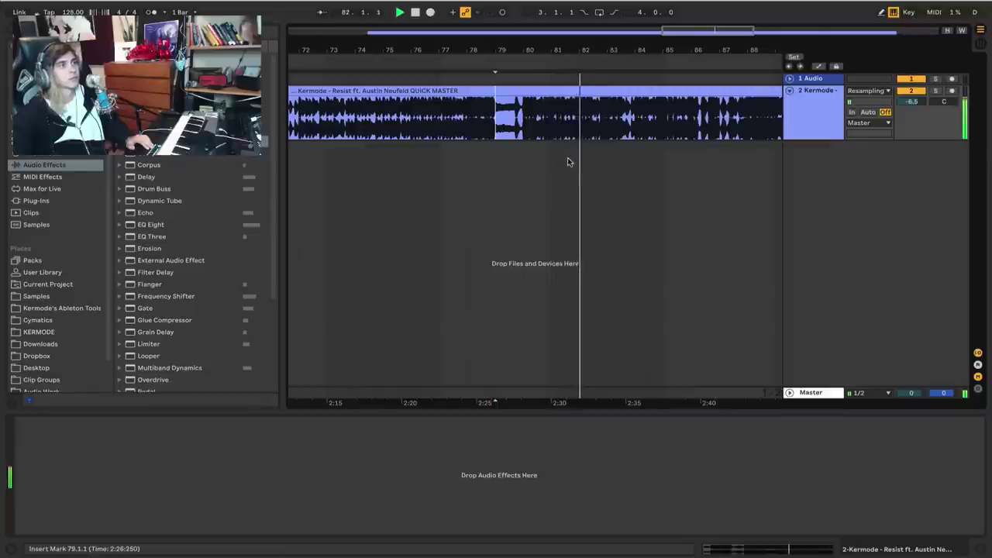
{"action": "scroll", "coordinate": [637, 102], "scroll_direction": "up", "scroll_amount": 2}
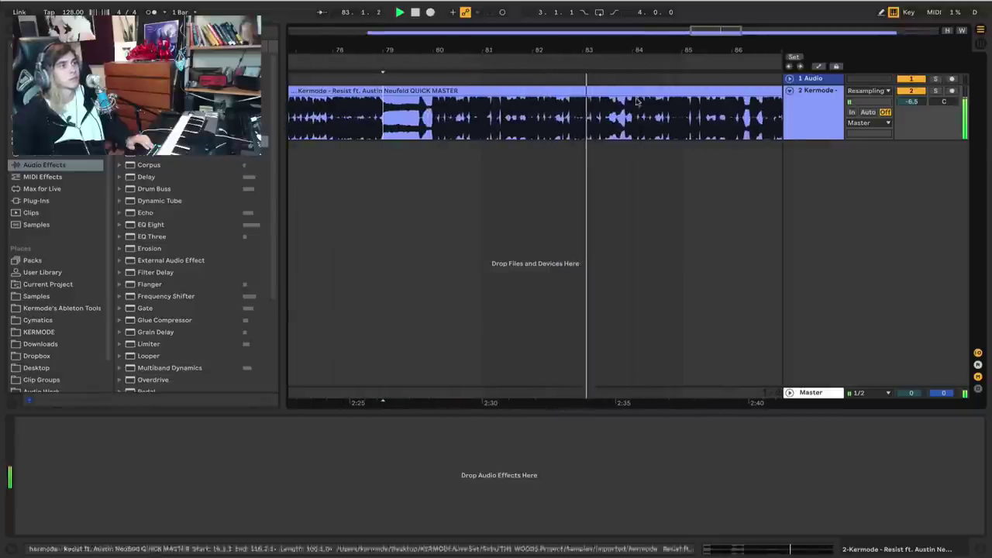
{"action": "key", "text": "space"}
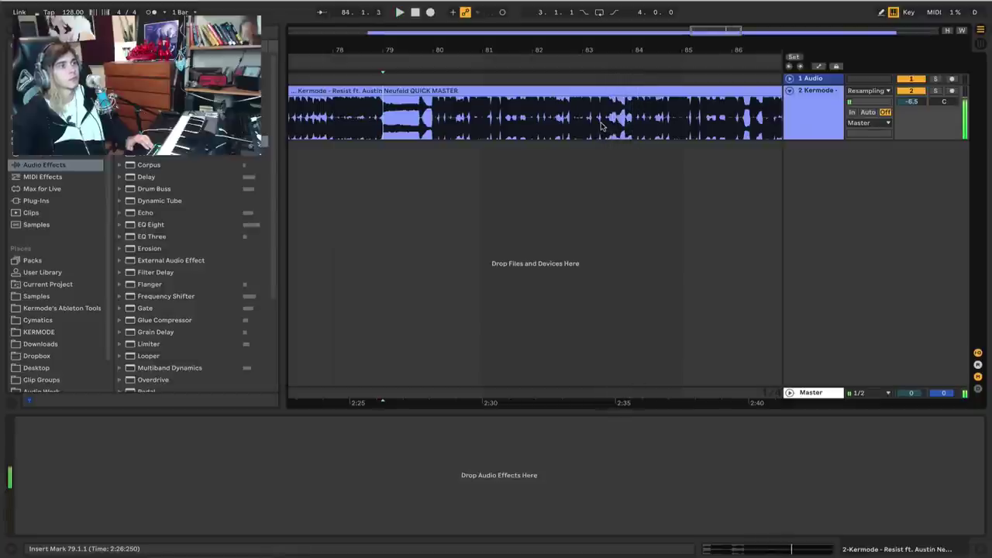
- Listen to the reference song from bar 83.3, then stop with the insert mark at 85.4
{"action": "left_click", "coordinate": [602, 125]}
{"action": "key", "text": "space"}
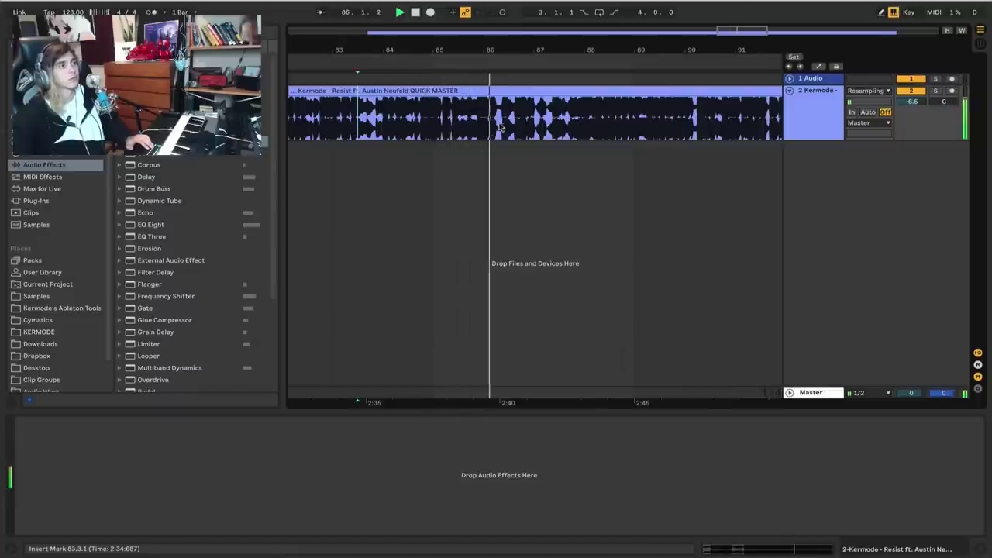
{"action": "left_click", "coordinate": [470, 128]}
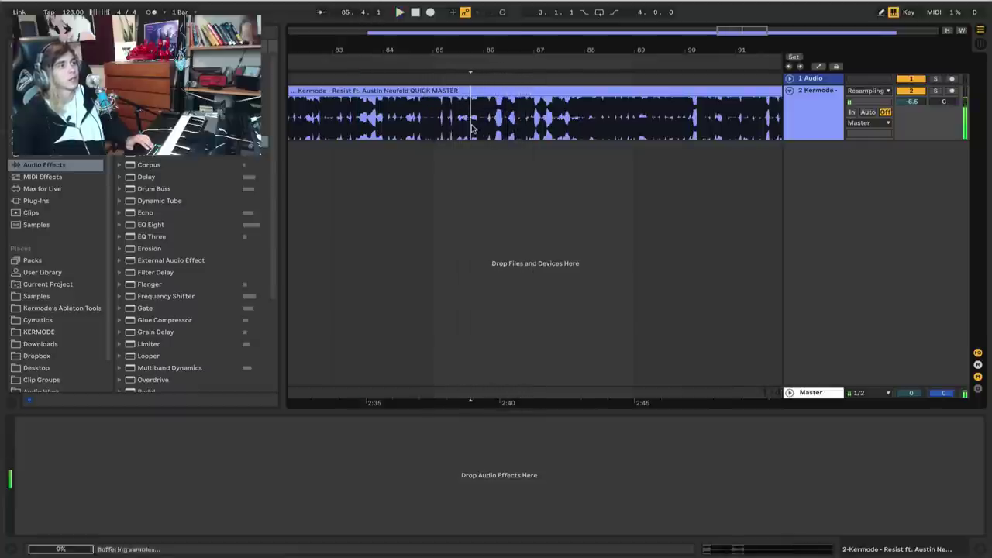
{"action": "key", "text": "space"}
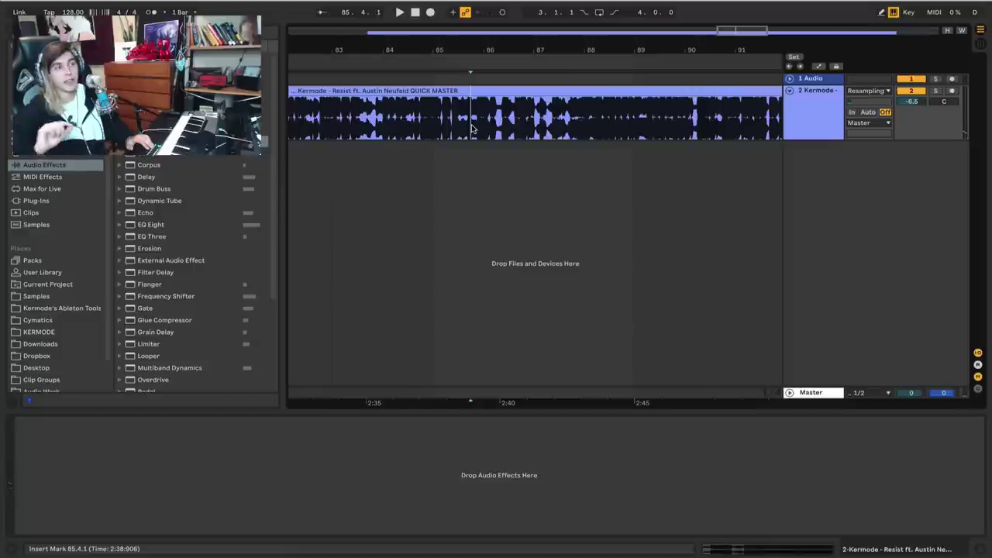
- Resume playback from 85.4 and stop it with the insert mark at bar 91
{"action": "key", "text": "space"}
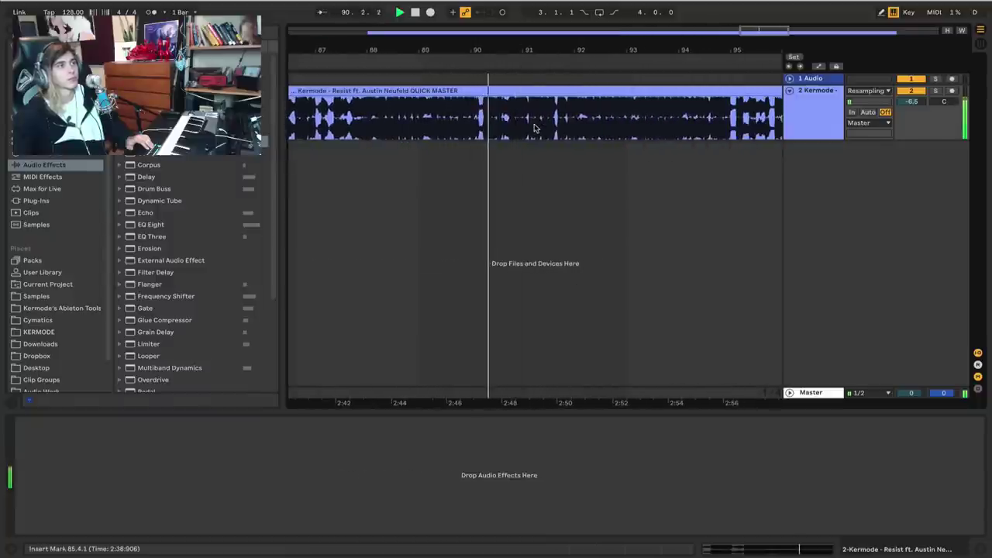
{"action": "left_click", "coordinate": [526, 122]}
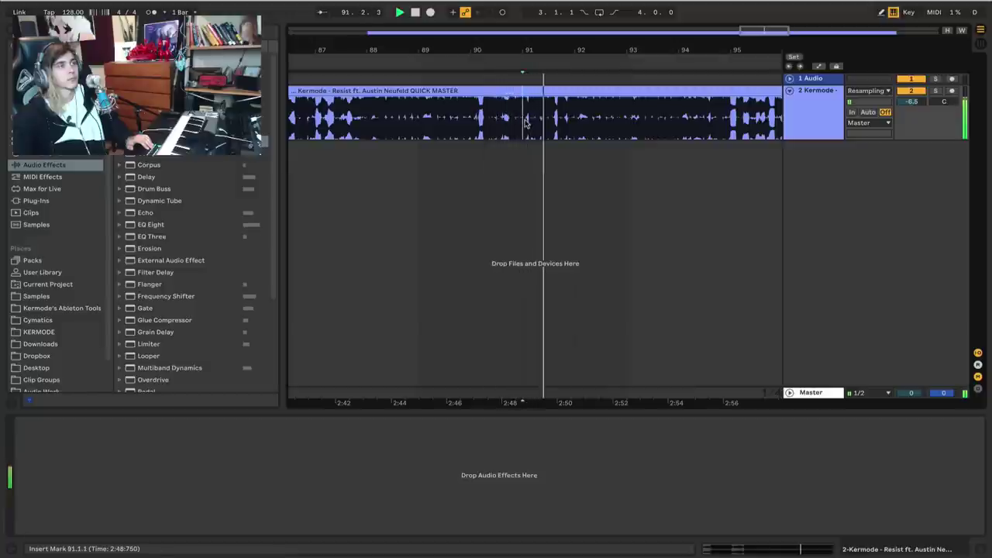
{"action": "key", "text": "space"}
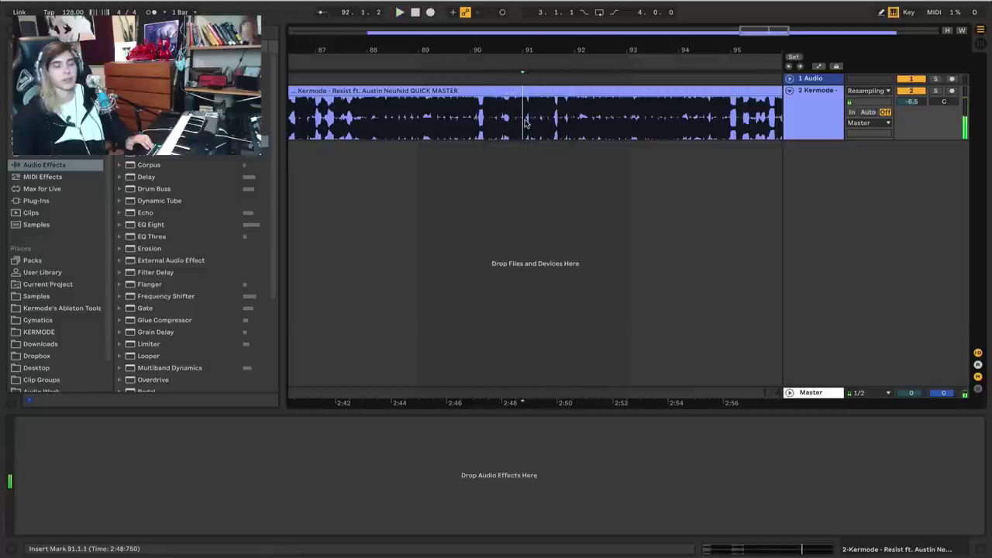
- Listen to the reference song from bar 91, then from the busier section at bar 95
{"action": "key", "text": "space"}
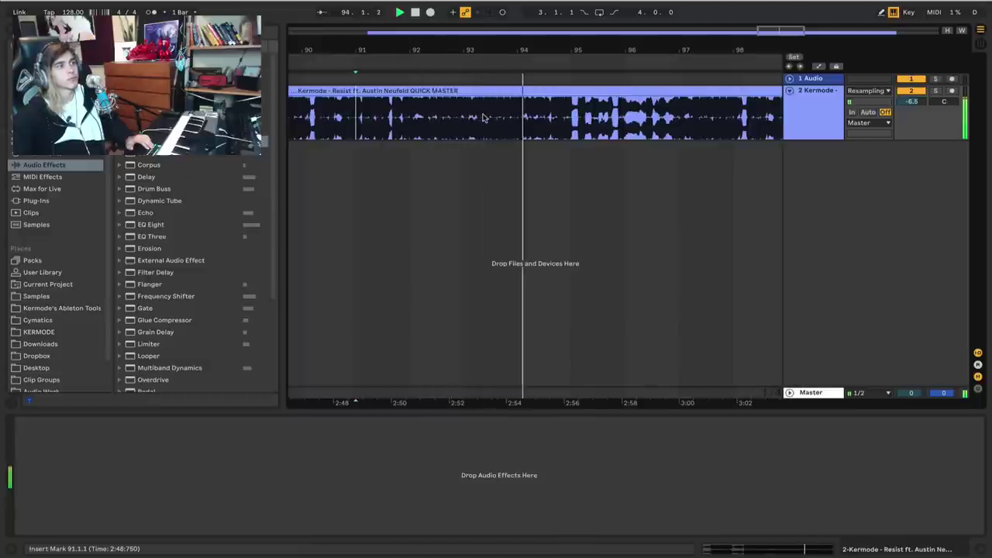
{"action": "left_click", "coordinate": [572, 124]}
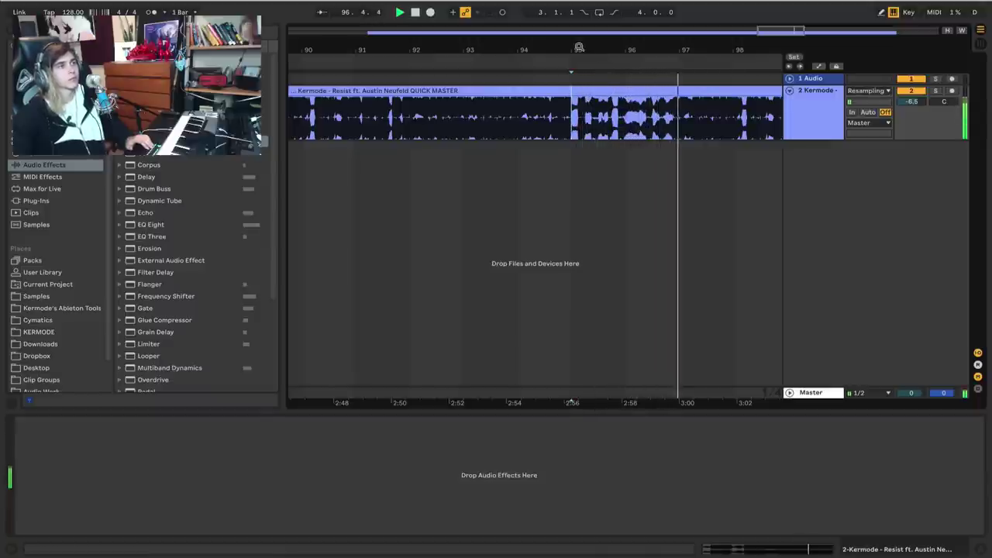
{"action": "key", "text": "space"}
- Delete the reference song's track from the arrangement
{"action": "left_click_drag", "start_coordinate": [579, 47], "coordinate": [579, 8]}
{"action": "left_click", "coordinate": [835, 116]}
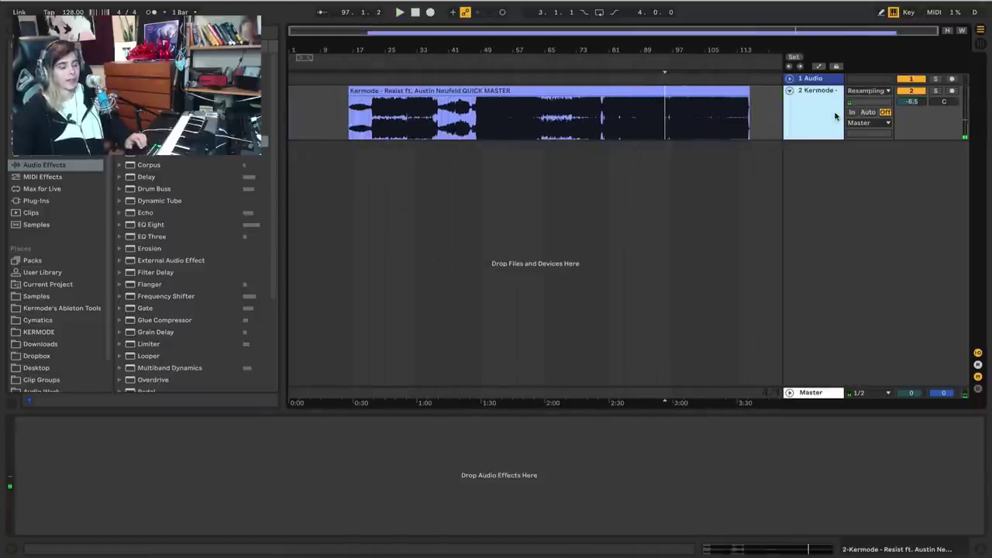
{"action": "key", "text": "Delete"}
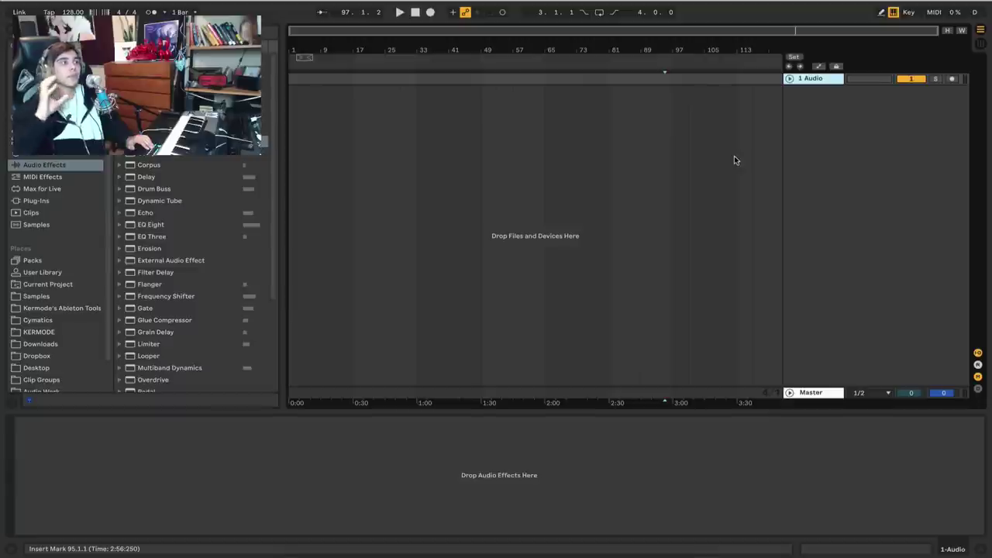
- Place the Cymatics Athena E Min MIDI clip at bar 1 on a MIDI track and check its playback
{"action": "left_click", "coordinate": [36, 225]}
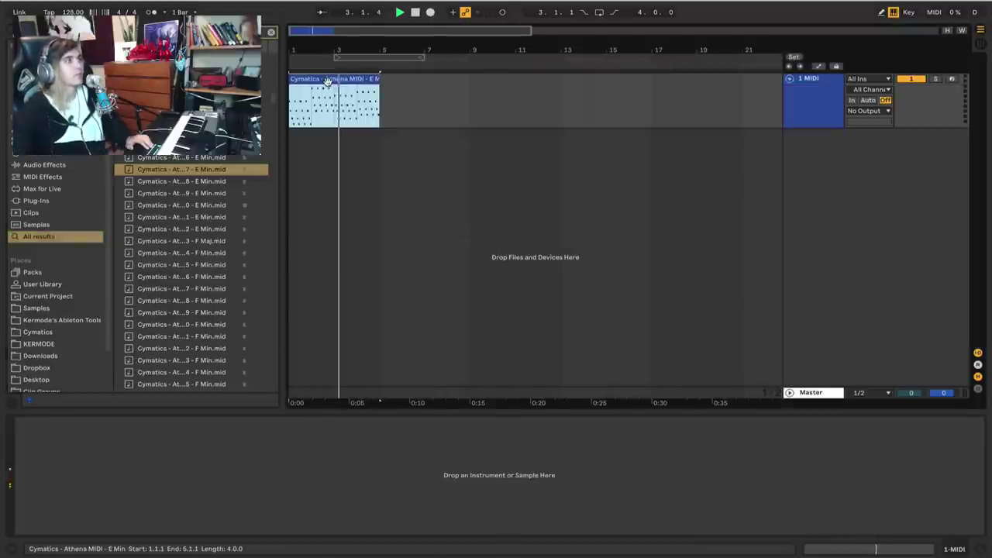
{"action": "key", "text": "space"}
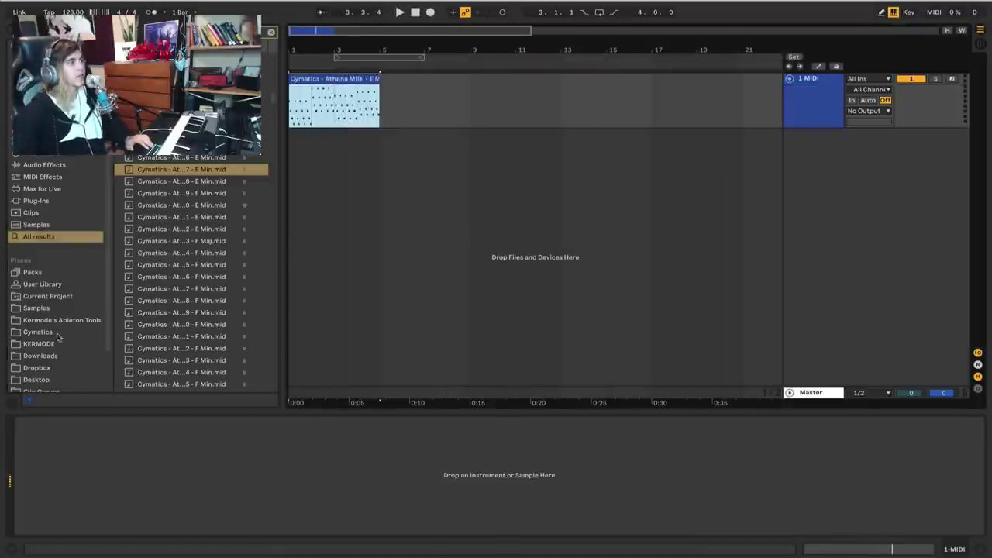
- Clear the browser search and load a Sampler instrument onto the MIDI track
{"action": "left_click", "coordinate": [46, 153]}
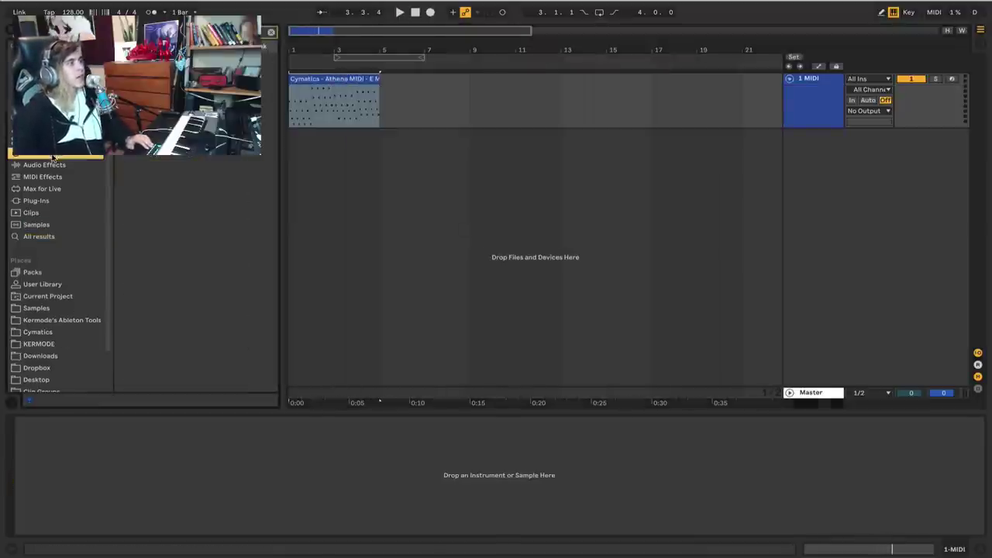
{"action": "left_click", "coordinate": [270, 34]}
{"action": "double_click", "coordinate": [149, 153]}
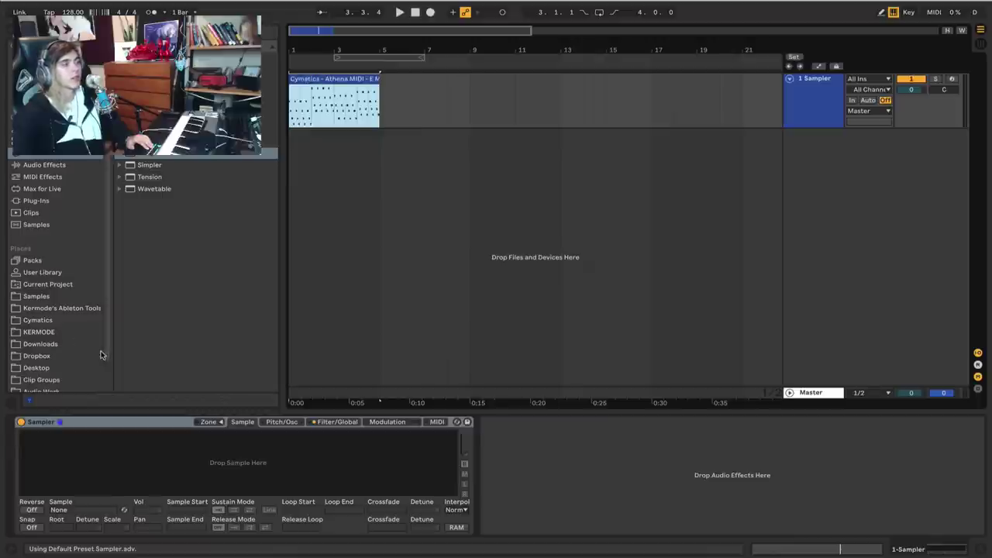
- Open the Vocals > One Shots folder in Kermode's Ableton Tools and widen the browser to read the sample names
{"action": "left_click", "coordinate": [54, 309]}
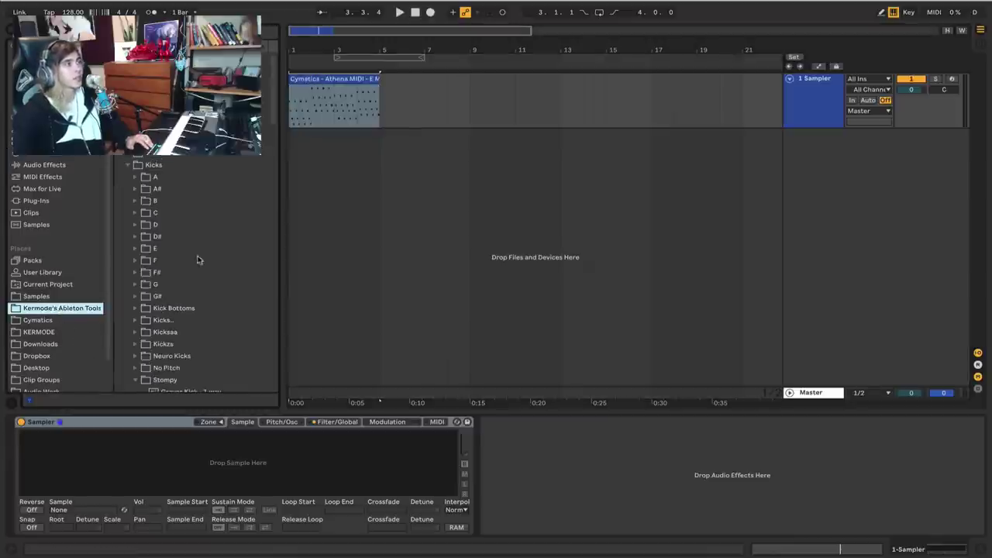
{"action": "left_click", "coordinate": [127, 166]}
{"action": "left_click", "coordinate": [128, 213]}
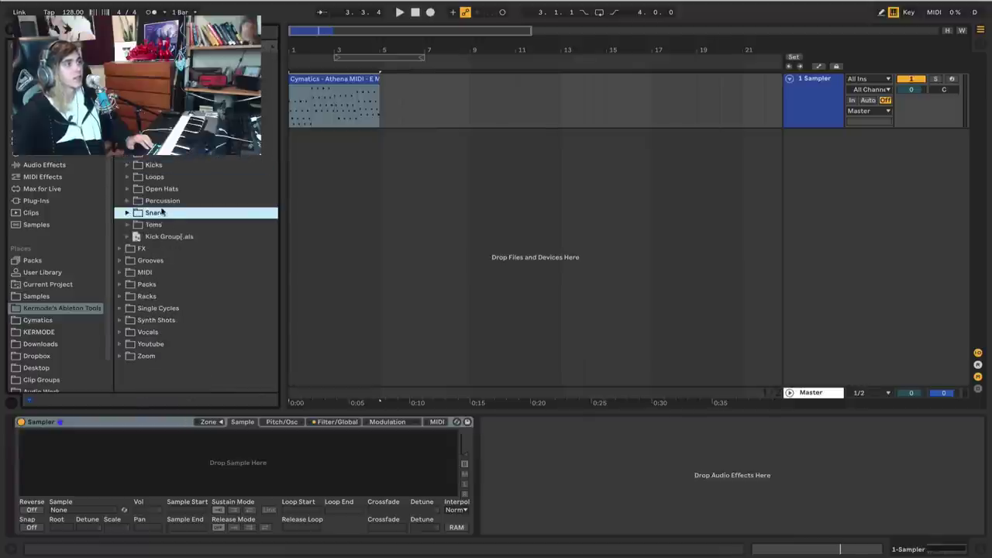
{"action": "left_click", "coordinate": [120, 332]}
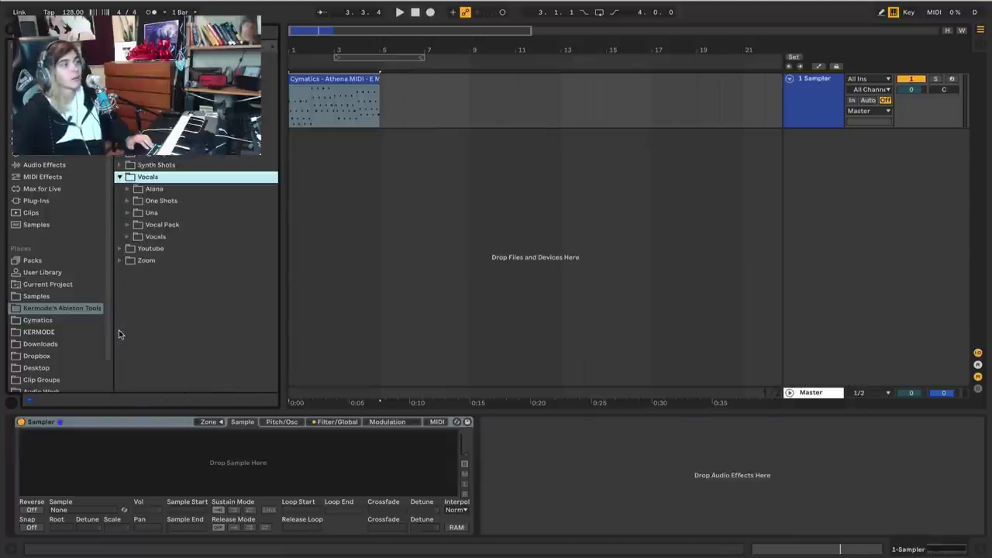
{"action": "left_click", "coordinate": [128, 201]}
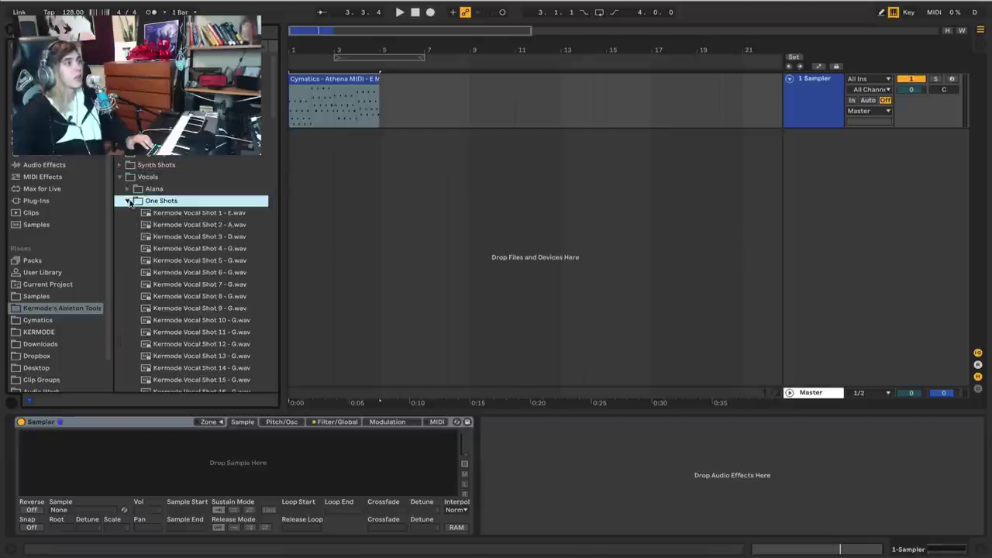
{"action": "left_click_drag", "start_coordinate": [280, 206], "coordinate": [300, 208]}
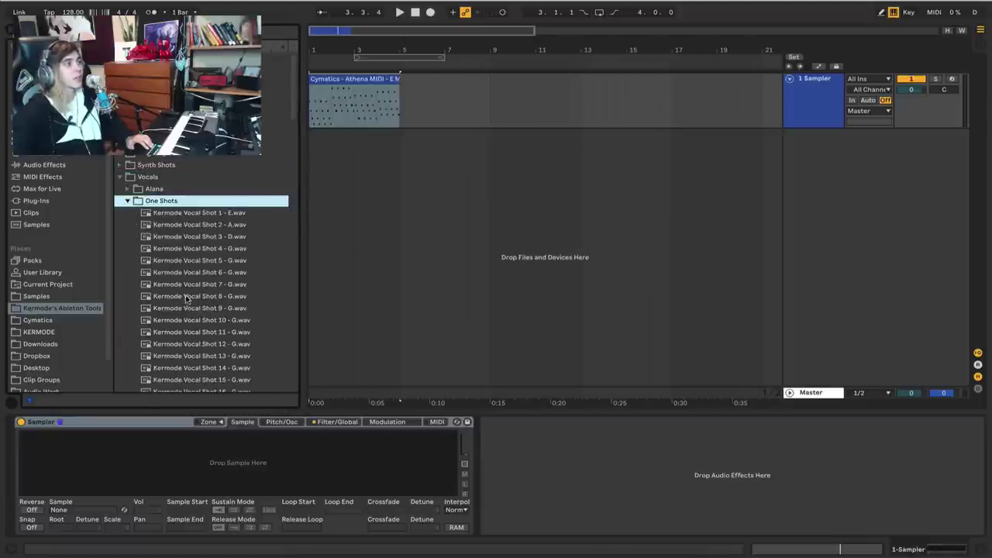
{"action": "scroll", "coordinate": [208, 224], "scroll_direction": "down", "scroll_amount": 20}
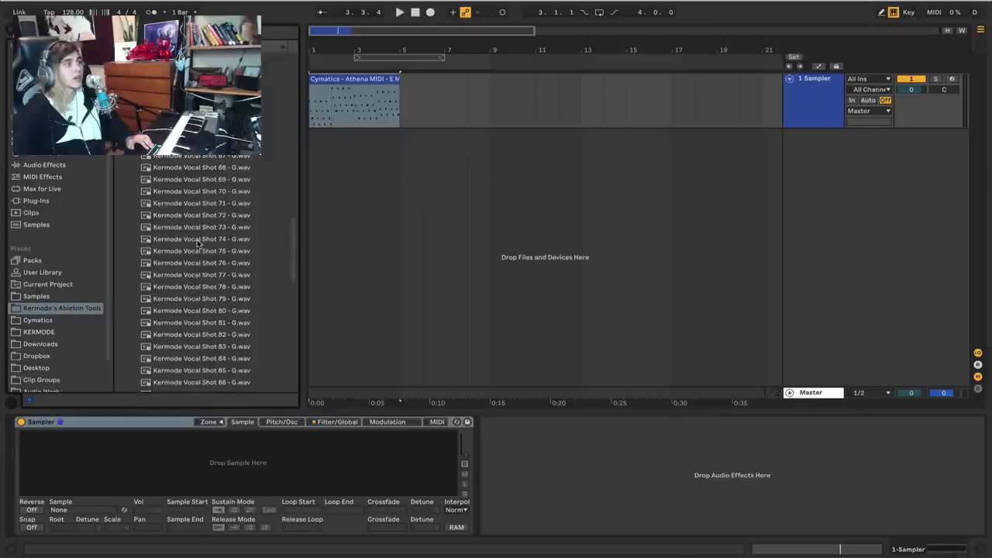
- Audition several Kermode vocal shots down the list, ending with Vocal Shot 126
{"action": "left_click", "coordinate": [197, 229]}
{"action": "left_click", "coordinate": [198, 251]}
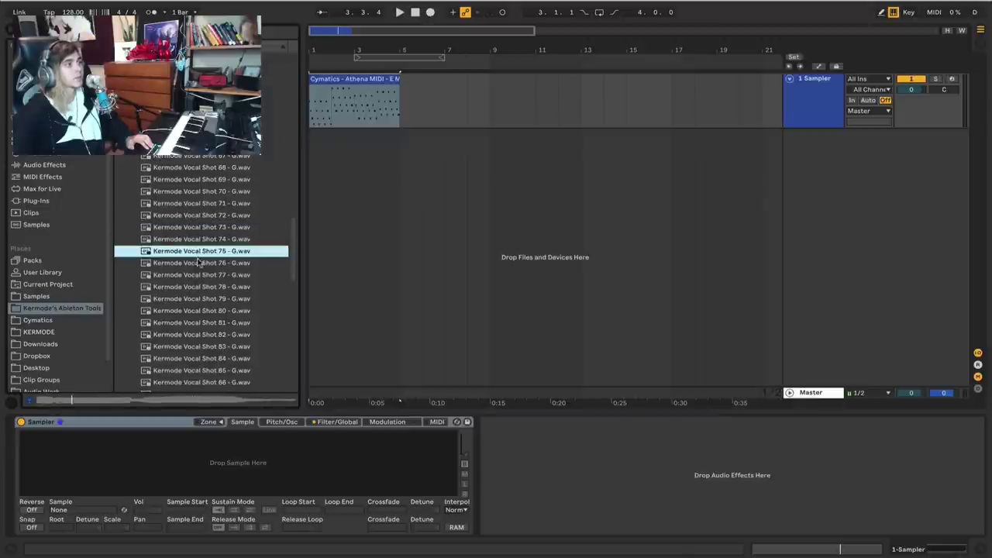
{"action": "left_click", "coordinate": [200, 325]}
{"action": "left_click", "coordinate": [203, 360]}
{"action": "scroll", "coordinate": [203, 341], "scroll_direction": "down", "scroll_amount": 3}
{"action": "left_click", "coordinate": [199, 301]}
{"action": "scroll", "coordinate": [198, 304], "scroll_direction": "down", "scroll_amount": 8}
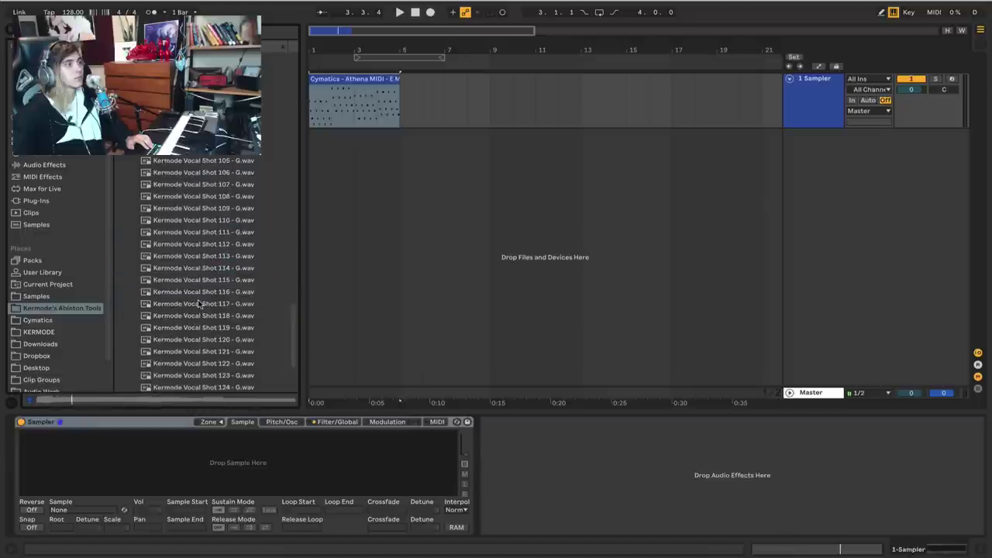
{"action": "left_click", "coordinate": [198, 304]}
{"action": "scroll", "coordinate": [199, 304], "scroll_direction": "down", "scroll_amount": 3}
{"action": "left_click", "coordinate": [199, 303]}
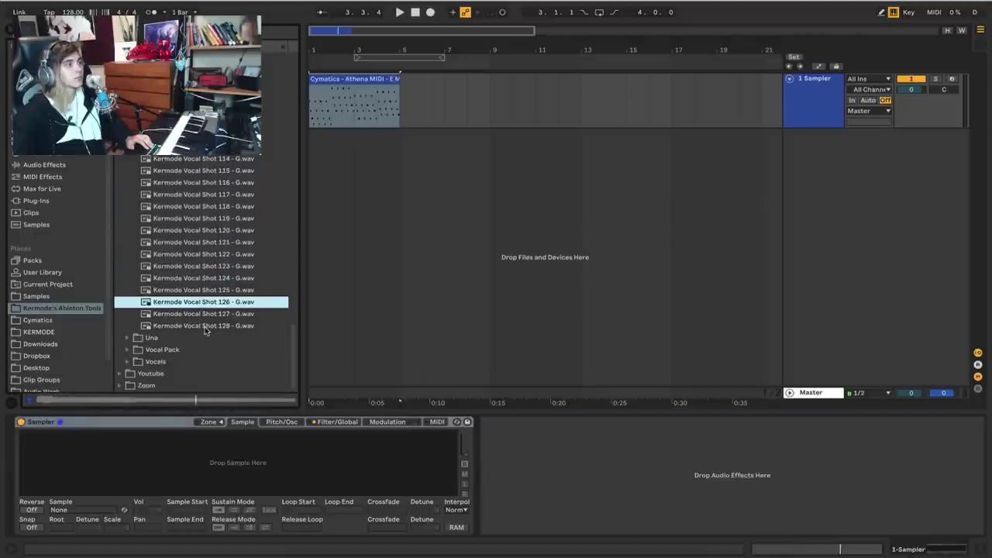
- Load Kermode Vocal Shot 126 into Sampler and set its root key to G3
{"action": "left_click_drag", "start_coordinate": [207, 307], "coordinate": [74, 467]}
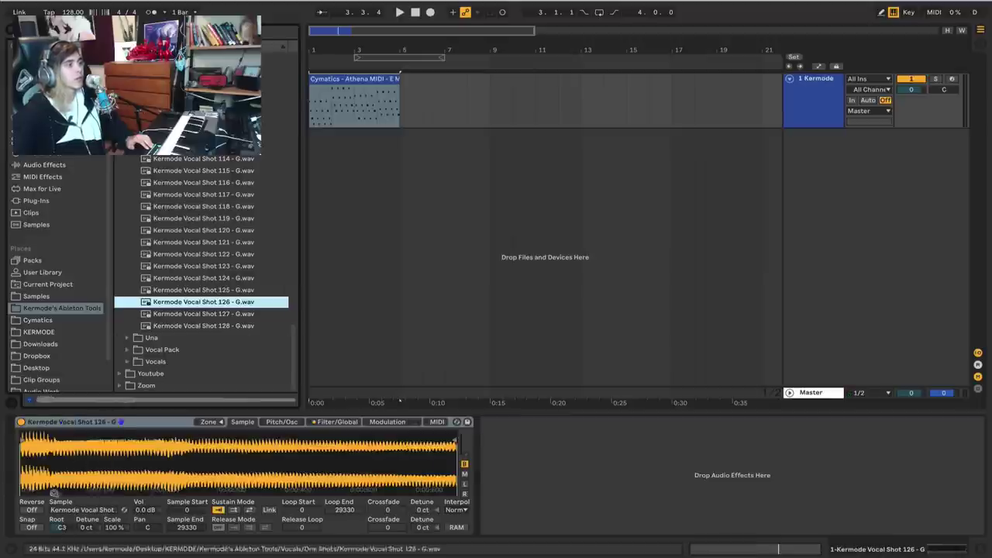
{"action": "left_click", "coordinate": [340, 504]}
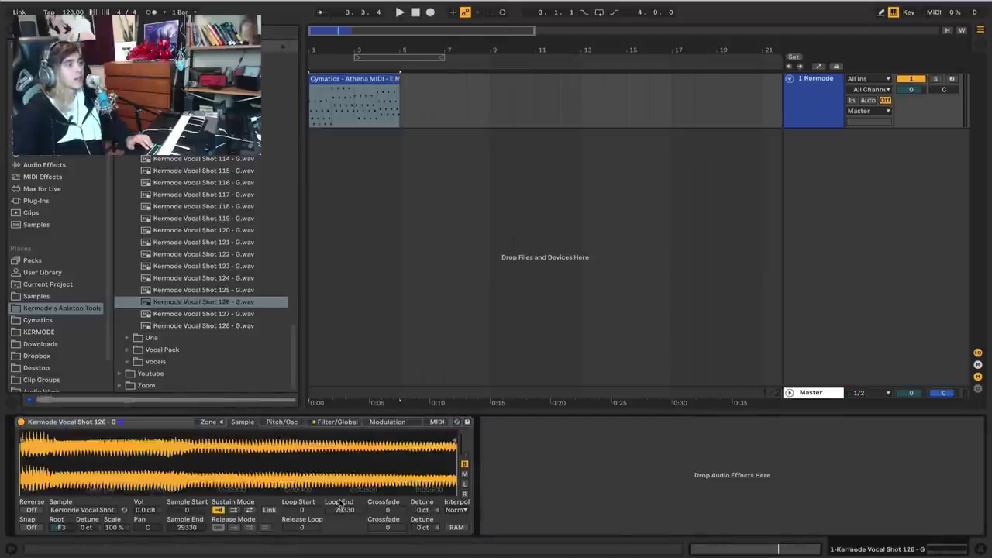
- Play the Athena MIDI clip from bar 1 through the vocal sampler, then stop playback
{"action": "key", "text": "space"}
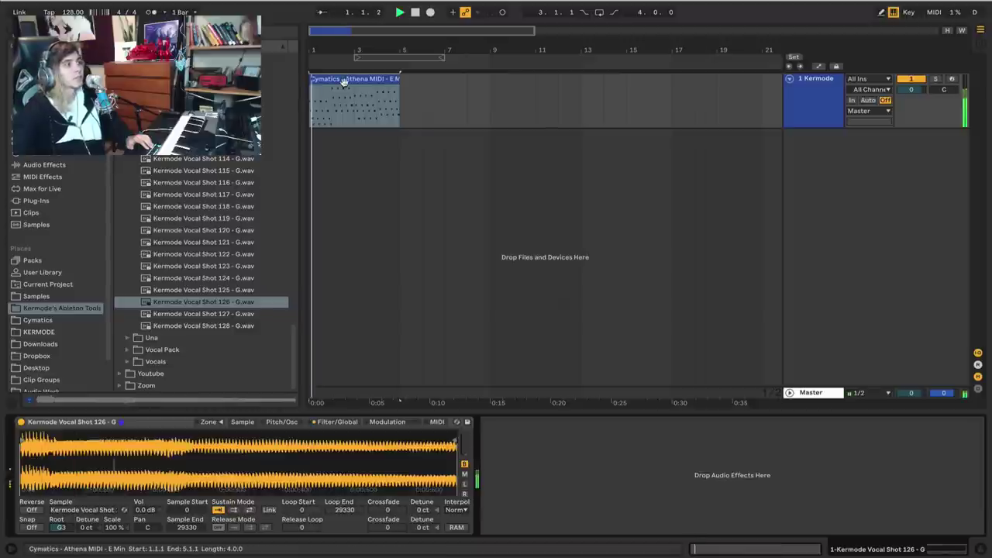
{"action": "left_click", "coordinate": [337, 104]}
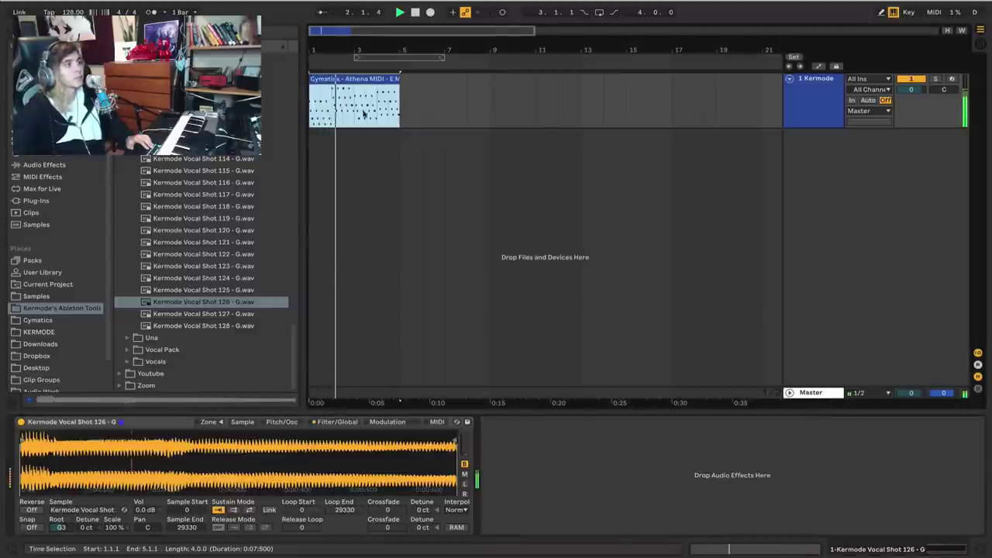
{"action": "key", "text": "space"}
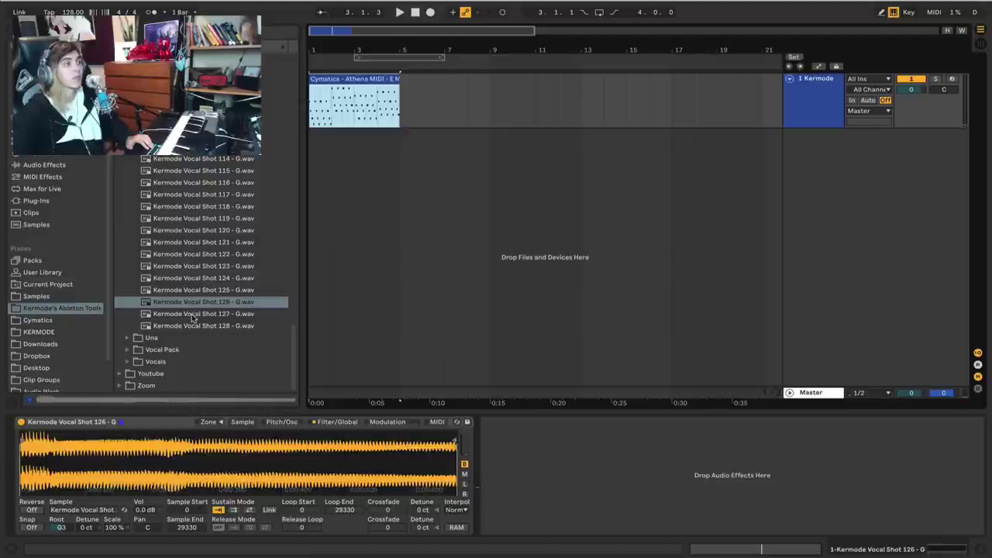
- Browse the Vocal Pack folder and replace the Sampler's current sample with Cymatics - Warning.wav
{"action": "left_click", "coordinate": [131, 351]}
{"action": "left_click", "coordinate": [136, 237]}
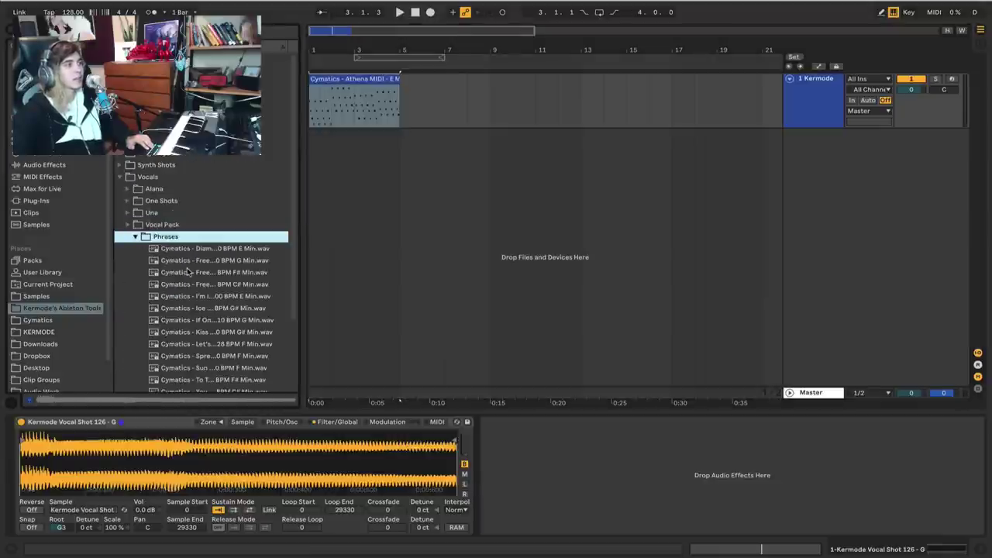
{"action": "left_click", "coordinate": [135, 236]}
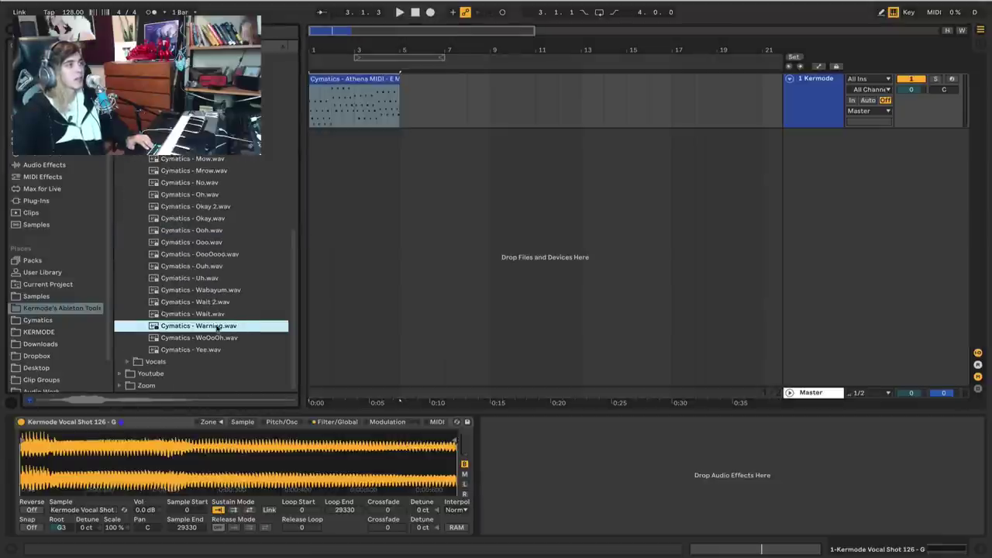
{"action": "left_click_drag", "start_coordinate": [217, 326], "coordinate": [81, 461]}
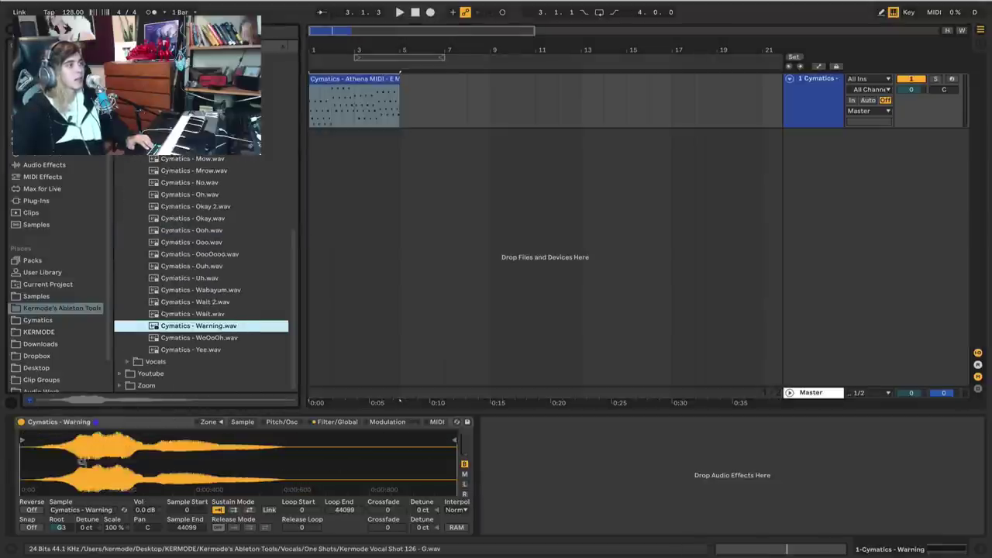
- Trim the Warning sample to start at 5963 and end at 11336, checking it against clip playback
{"action": "left_click_drag", "start_coordinate": [25, 442], "coordinate": [81, 442]}
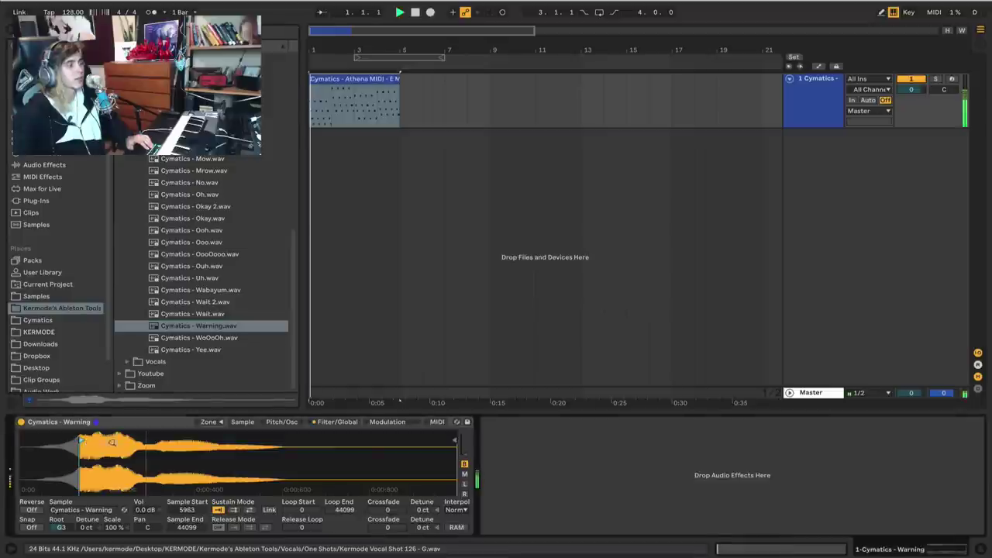
{"action": "key", "text": "space"}
{"action": "mouse_move", "coordinate": [457, 445]}
{"action": "left_mouse_down"}
{"action": "mouse_move", "coordinate": [112, 453]}
{"action": "mouse_move", "coordinate": [134, 459]}
{"action": "left_mouse_up"}
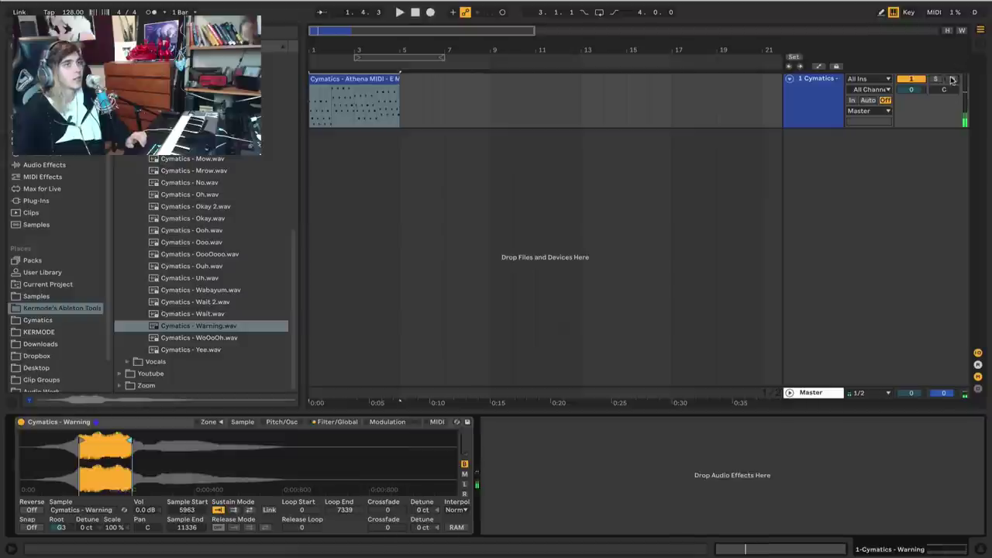
{"action": "key", "text": "space"}
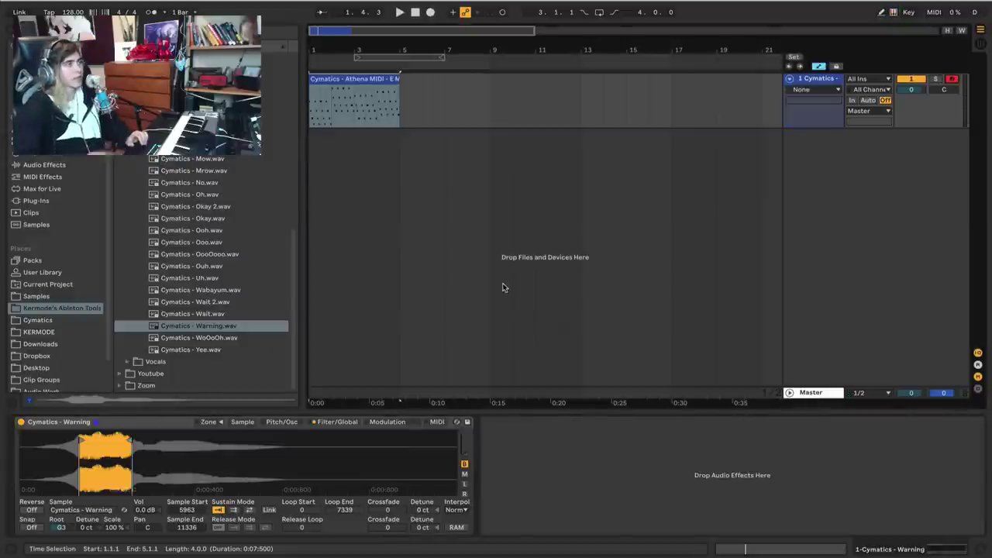
- Enable the computer MIDI keyboard with track monitoring on Auto, and add a Tuner after the Sampler
{"action": "left_click", "coordinate": [893, 12]}
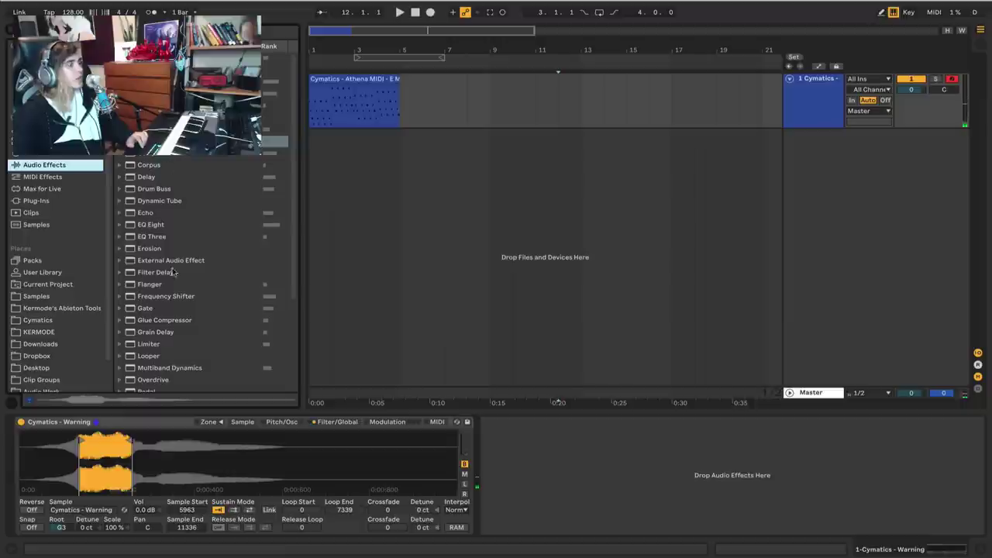
{"action": "scroll", "coordinate": [177, 293], "scroll_direction": "down", "scroll_amount": 3}
{"action": "left_click_drag", "start_coordinate": [142, 348], "coordinate": [523, 493]}
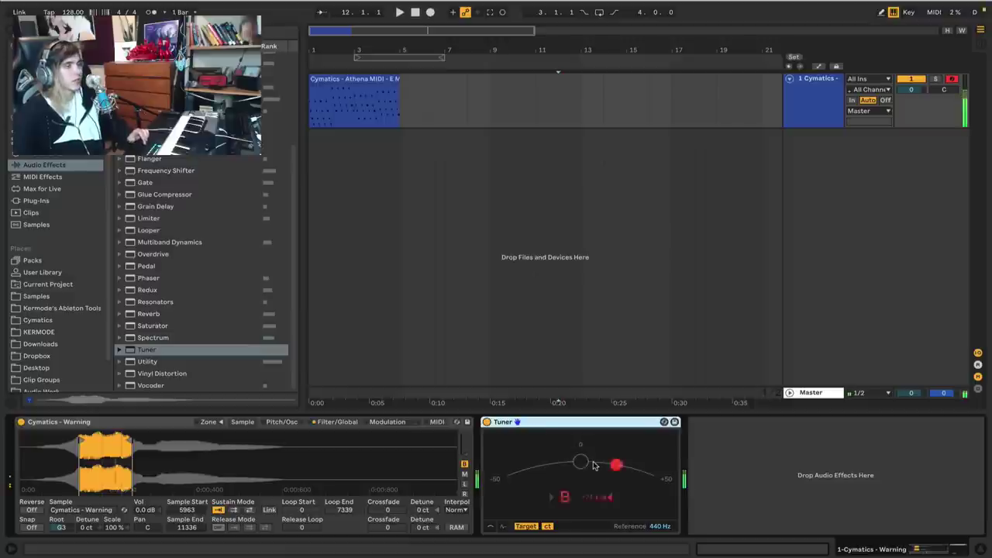
- Tune the Warning sample by setting its root key to F#3 and its detune to -21 ct
{"action": "left_click", "coordinate": [56, 527]}
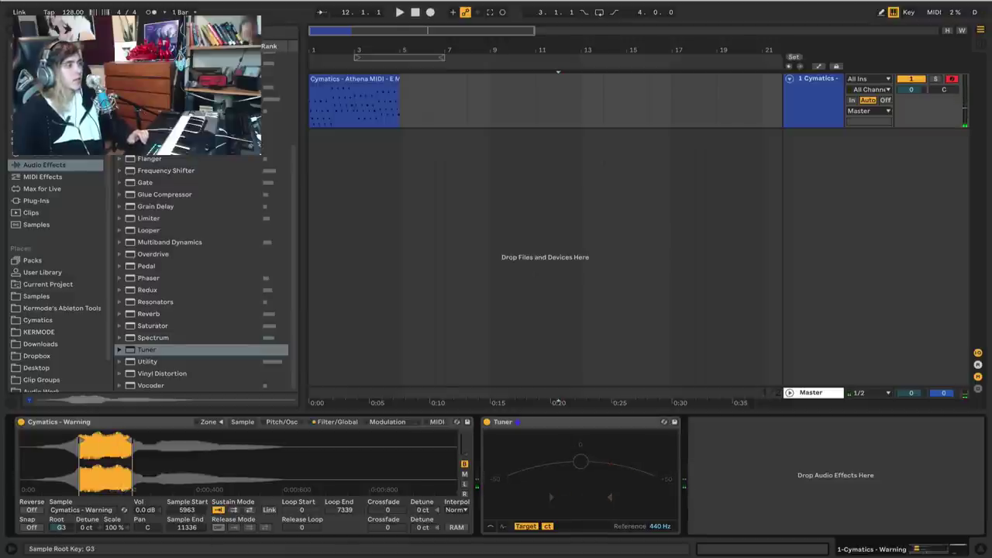
{"action": "left_click_drag", "start_coordinate": [56, 529], "coordinate": [56, 543]}
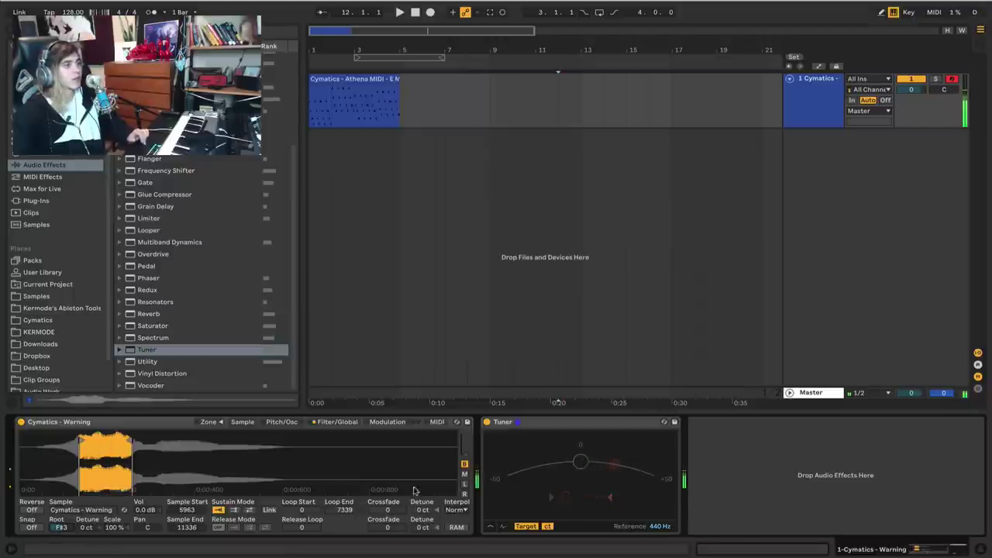
{"action": "left_click_drag", "start_coordinate": [87, 527], "coordinate": [88, 534]}
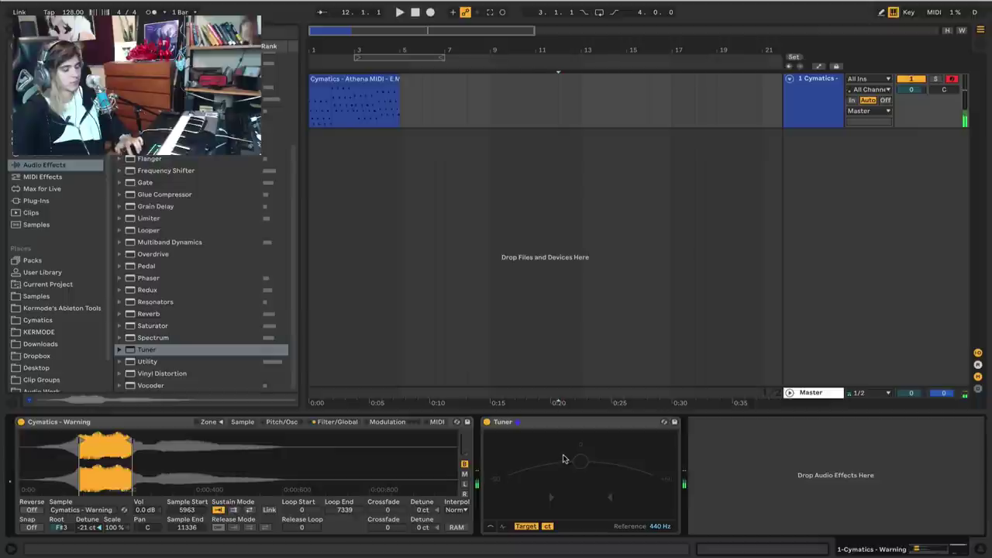
- Play the Athena clip from bar 1 through the tuned vocal, and delete the Tuner
{"action": "left_click", "coordinate": [352, 117]}
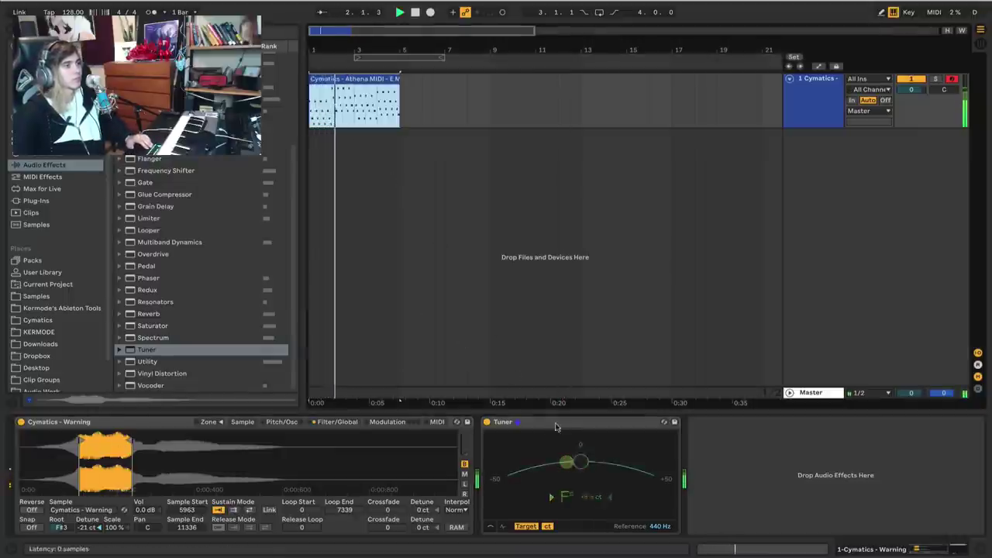
{"action": "left_click", "coordinate": [587, 426]}
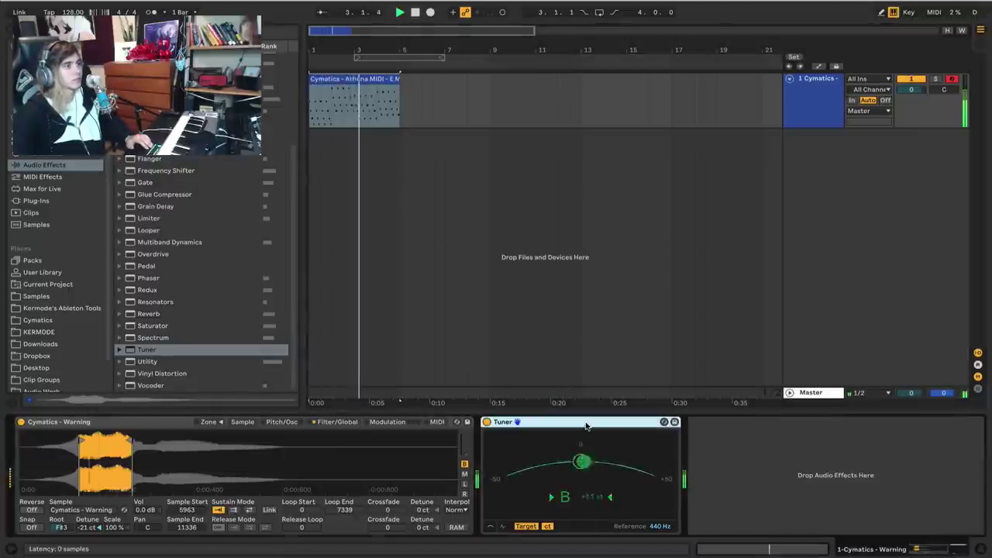
{"action": "key", "text": "Delete"}
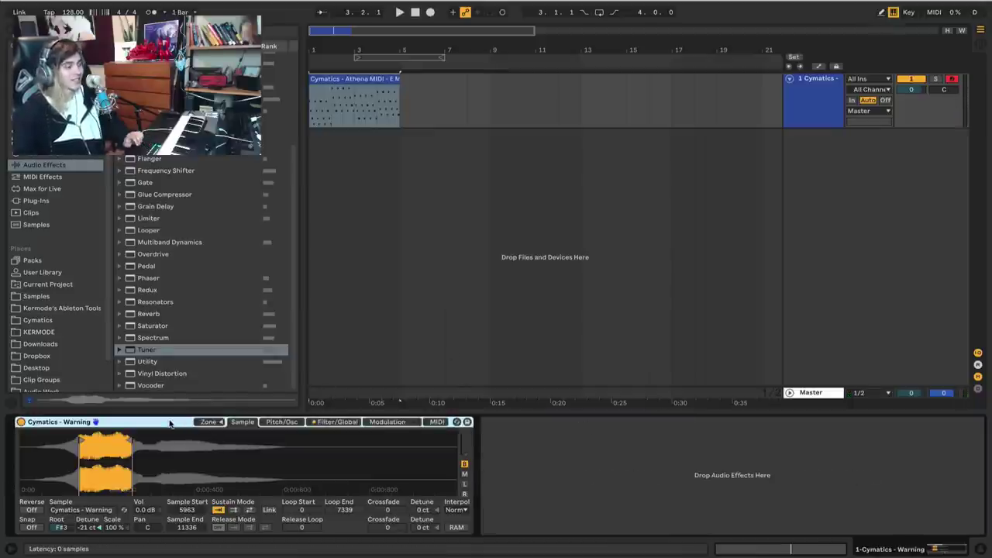
- Group the Sampler into an Instrument Rack and duplicate its Warning chain
{"action": "key", "text": "ctrl+g"}
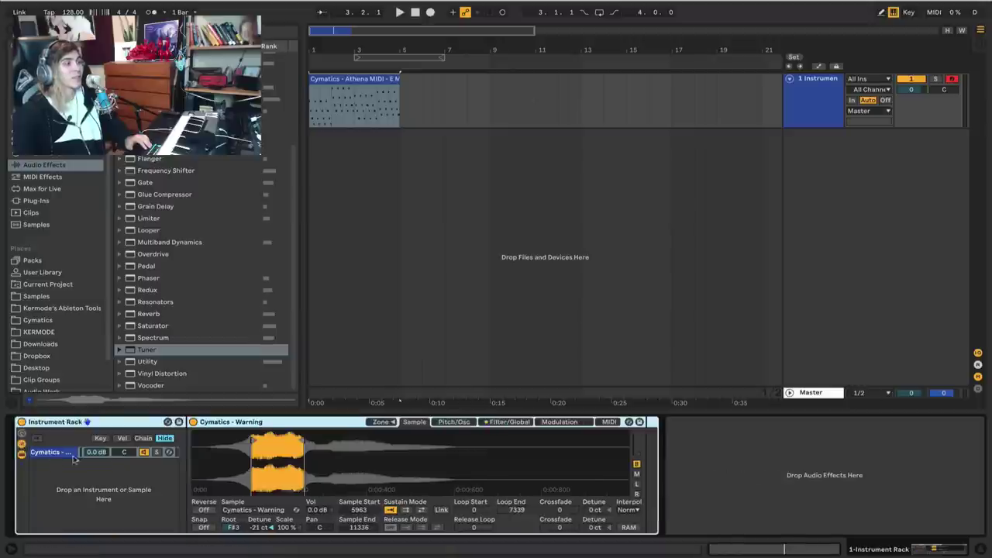
{"action": "left_click", "coordinate": [46, 458]}
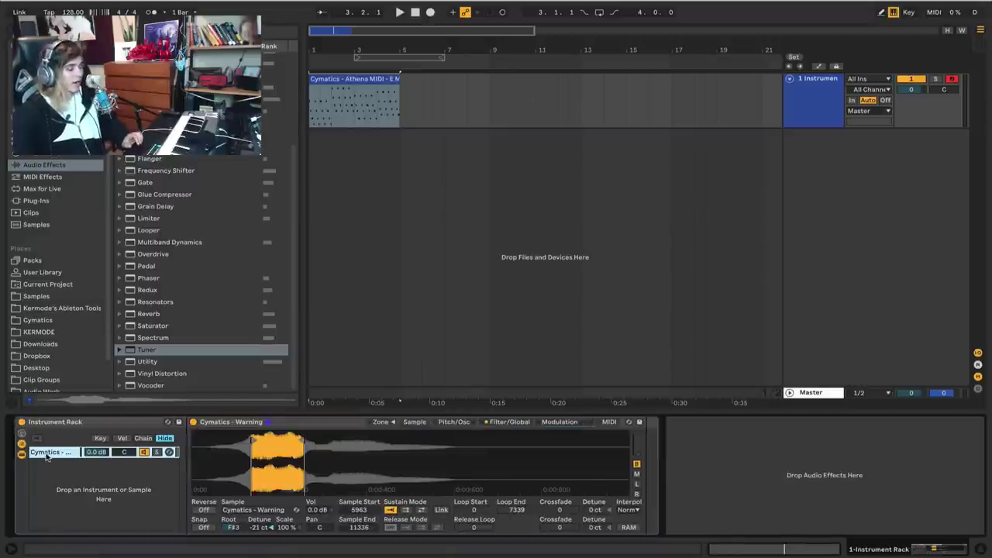
{"action": "key", "text": "ctrl+d"}
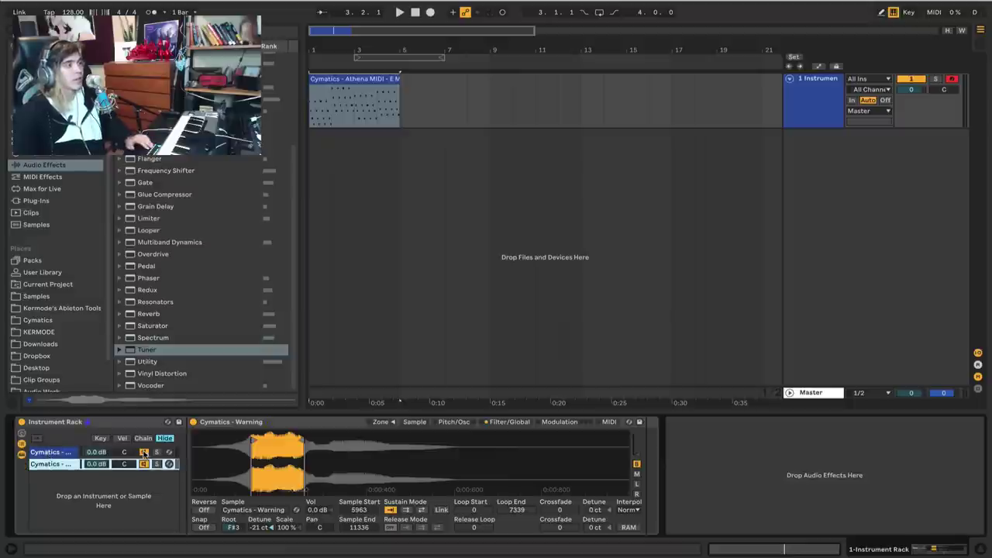
- Keep both rack chains switched on and solo the duplicated second chain
{"action": "left_click", "coordinate": [143, 453]}
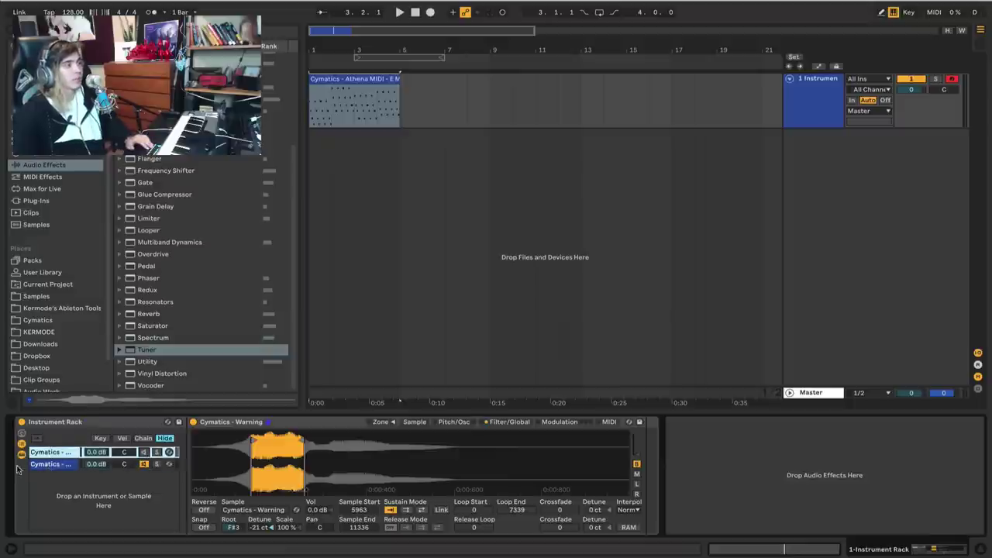
{"action": "left_click", "coordinate": [59, 465]}
{"action": "left_click", "coordinate": [144, 452]}
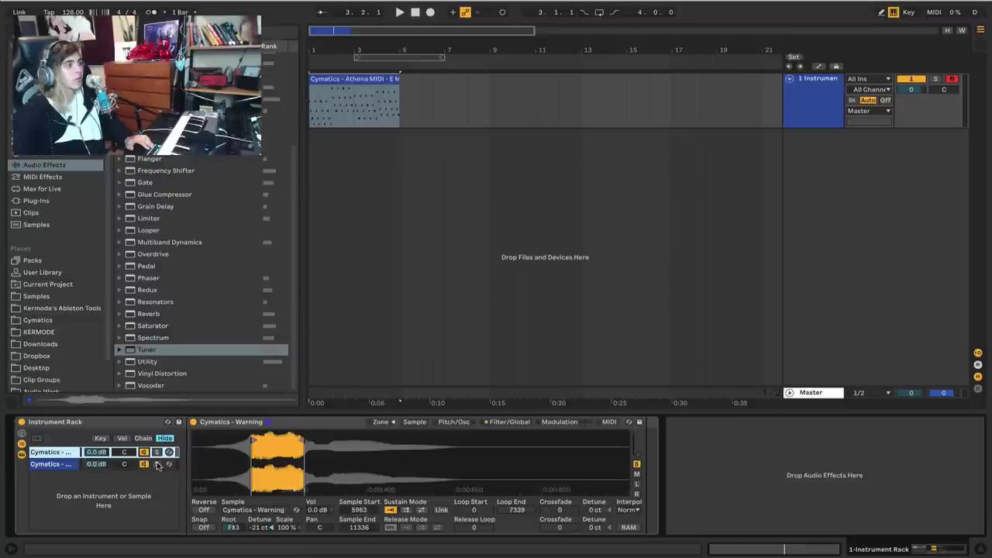
{"action": "left_click", "coordinate": [157, 464]}
- Load The Infinite Monday. Bmin.wav from the Vocals subfolder into the soloed chain's Sampler and play the clip
{"action": "left_click", "coordinate": [48, 309]}
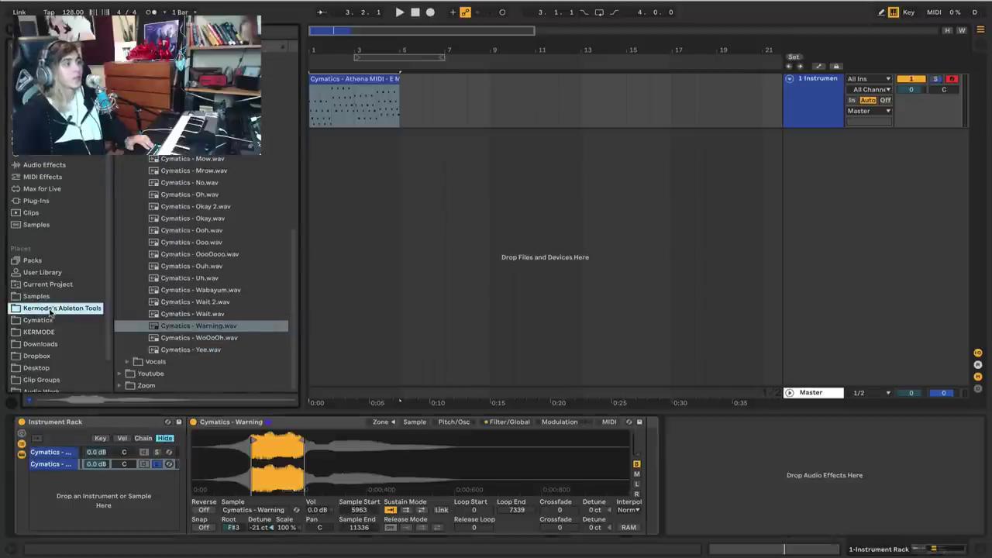
{"action": "left_click", "coordinate": [131, 363]}
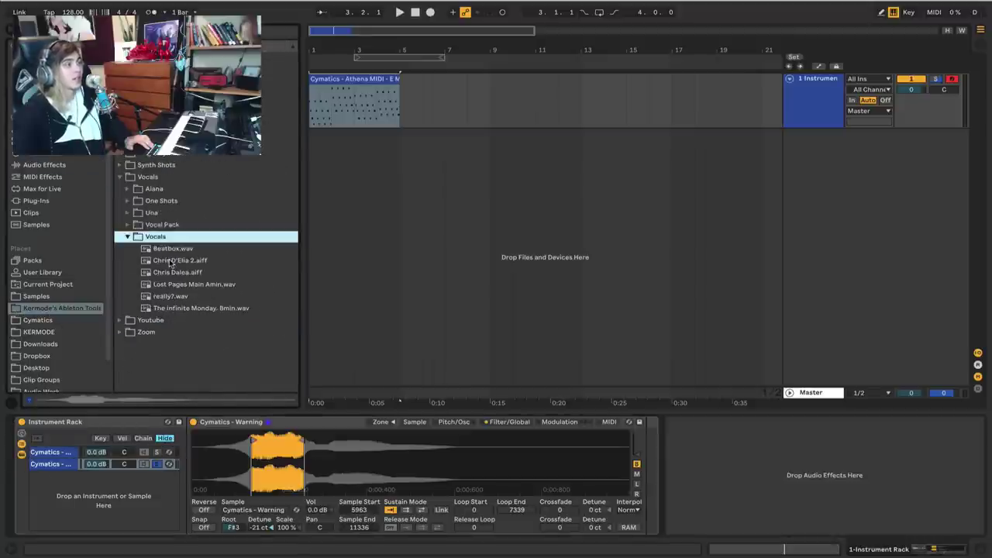
{"action": "left_click_drag", "start_coordinate": [172, 308], "coordinate": [265, 496]}
{"action": "key", "text": "space"}
{"action": "key", "text": "space"}
- Trim the Infinite Monday sample to a short slice starting at 2527446 and ending at 2537294 during playback
{"action": "mouse_move", "coordinate": [266, 445]}
{"action": "left_mouse_down"}
{"action": "mouse_move", "coordinate": [274, 465]}
{"action": "mouse_move", "coordinate": [276, 443]}
{"action": "mouse_move", "coordinate": [298, 460]}
{"action": "mouse_move", "coordinate": [288, 434]}
{"action": "left_mouse_up"}
{"action": "key", "text": "space"}
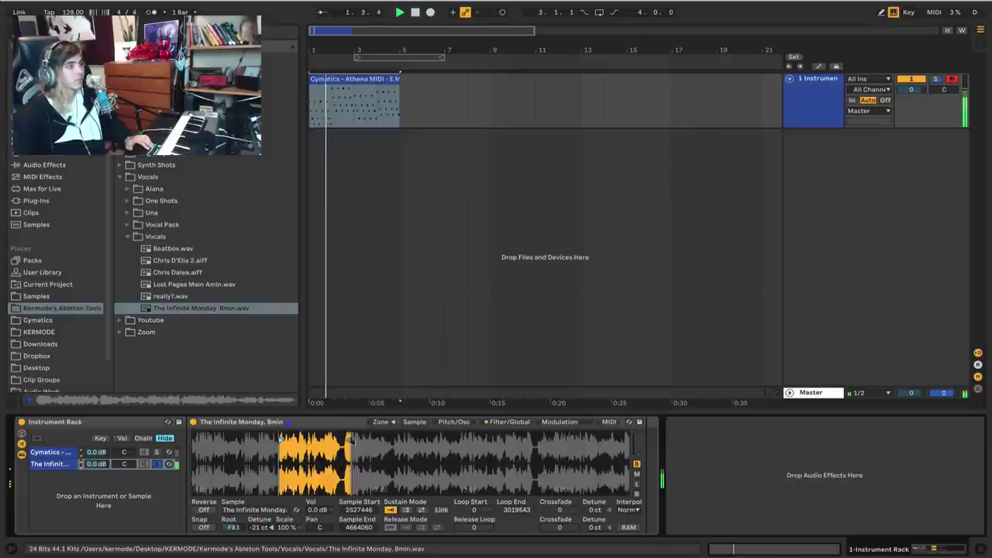
{"action": "left_click_drag", "start_coordinate": [352, 440], "coordinate": [414, 493]}
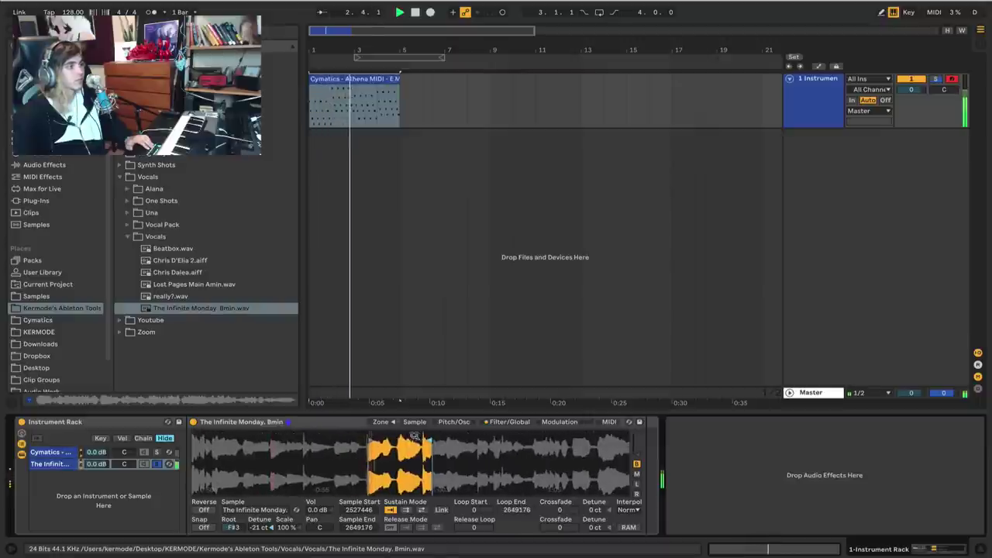
{"action": "mouse_move", "coordinate": [414, 435]}
{"action": "left_mouse_down"}
{"action": "mouse_move", "coordinate": [374, 442]}
{"action": "mouse_move", "coordinate": [360, 458]}
{"action": "mouse_move", "coordinate": [372, 458]}
{"action": "left_mouse_up"}
{"action": "key", "text": "space"}
- Add a Tuner after the rack, and set the Infinite Monday sample's root key to C3 with 0 ct detune
{"action": "left_click", "coordinate": [44, 165]}
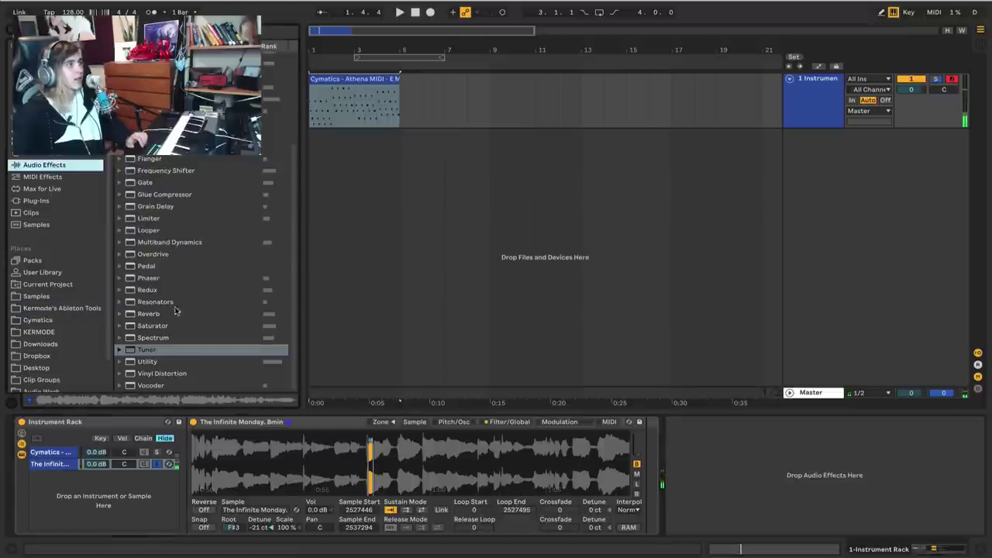
{"action": "left_click_drag", "start_coordinate": [152, 346], "coordinate": [698, 473]}
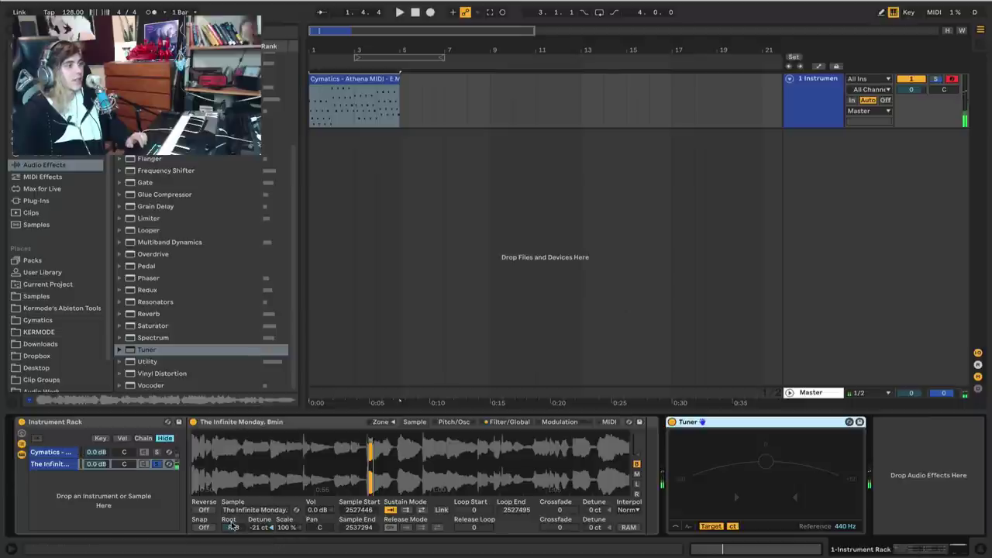
{"action": "mouse_move", "coordinate": [234, 527]}
{"action": "left_mouse_down"}
{"action": "mouse_move", "coordinate": [232, 551]}
{"action": "mouse_move", "coordinate": [234, 531]}
{"action": "left_mouse_up"}
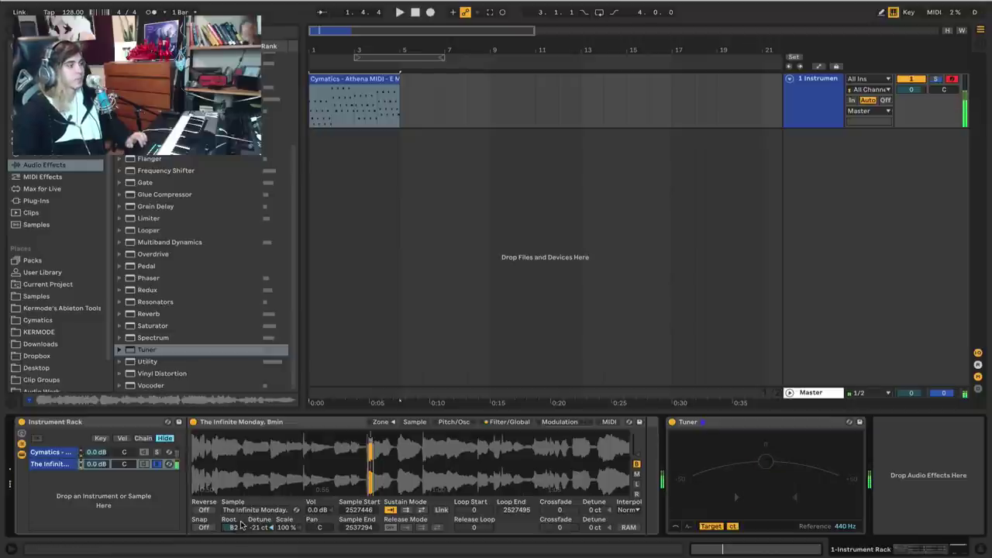
- Unsolo the Infinite Monday chain, switch off the Warning chain, and play the clip briefly
{"action": "left_click", "coordinate": [158, 463]}
{"action": "left_click", "coordinate": [142, 451]}
{"action": "key", "text": "space"}
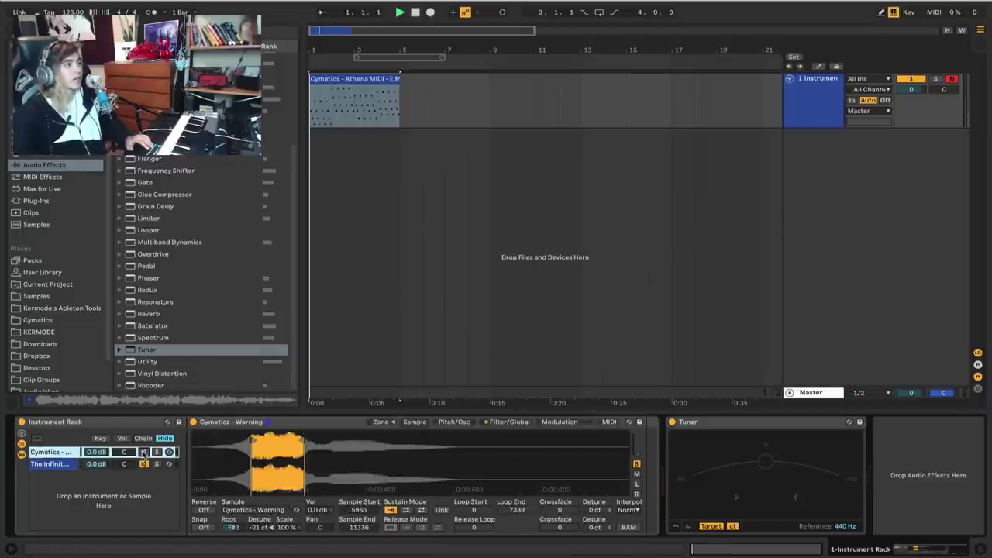
{"action": "key", "text": "space"}
- Compare the two vocal chains by switching each on and off during playback, leaving both switched on
{"action": "left_click", "coordinate": [143, 465]}
{"action": "key", "text": "space"}
{"action": "left_click", "coordinate": [142, 464]}
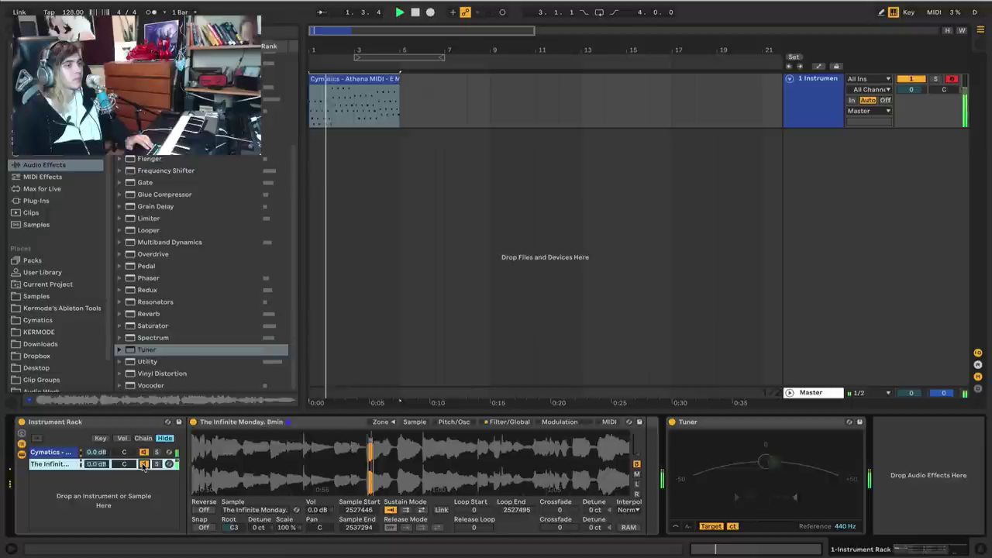
{"action": "left_click", "coordinate": [142, 452]}
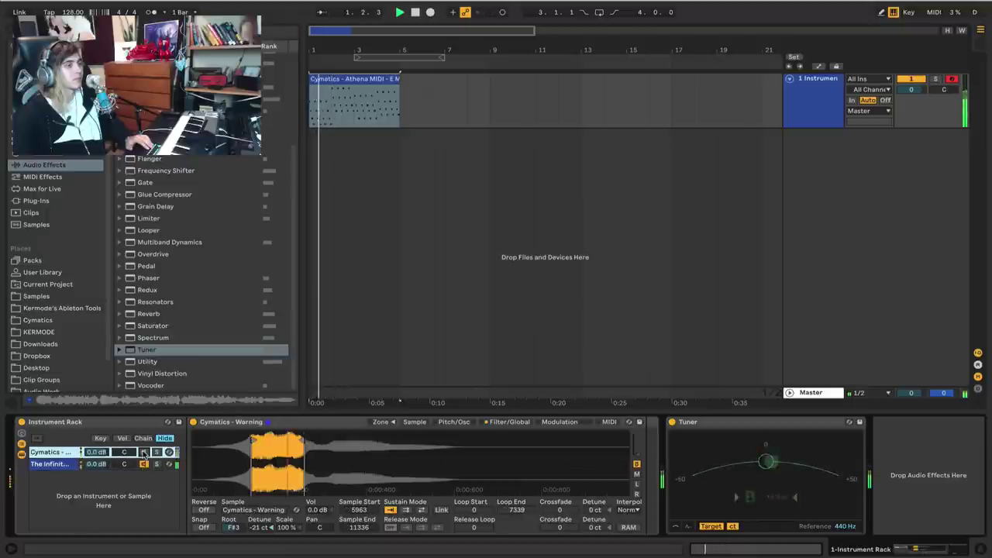
{"action": "key", "text": "space"}
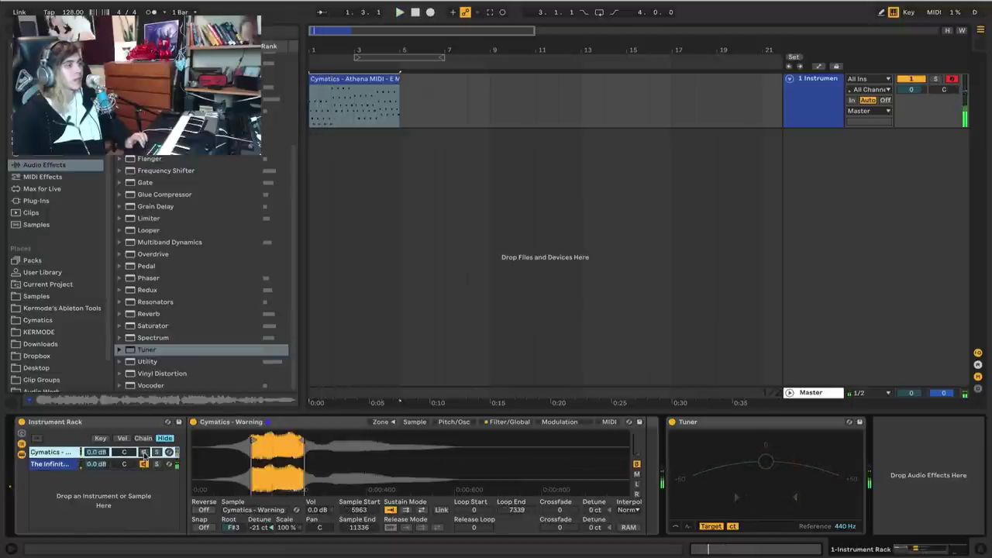
{"action": "left_click", "coordinate": [143, 464]}
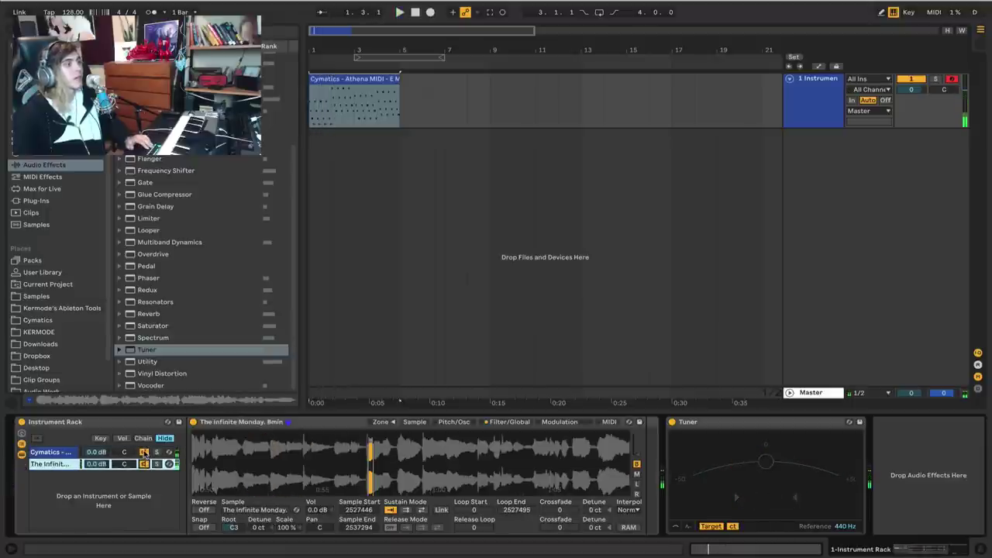
- Review both chains, show the rack's chain zones, and move the chain selector away from 0
{"action": "left_click", "coordinate": [49, 454]}
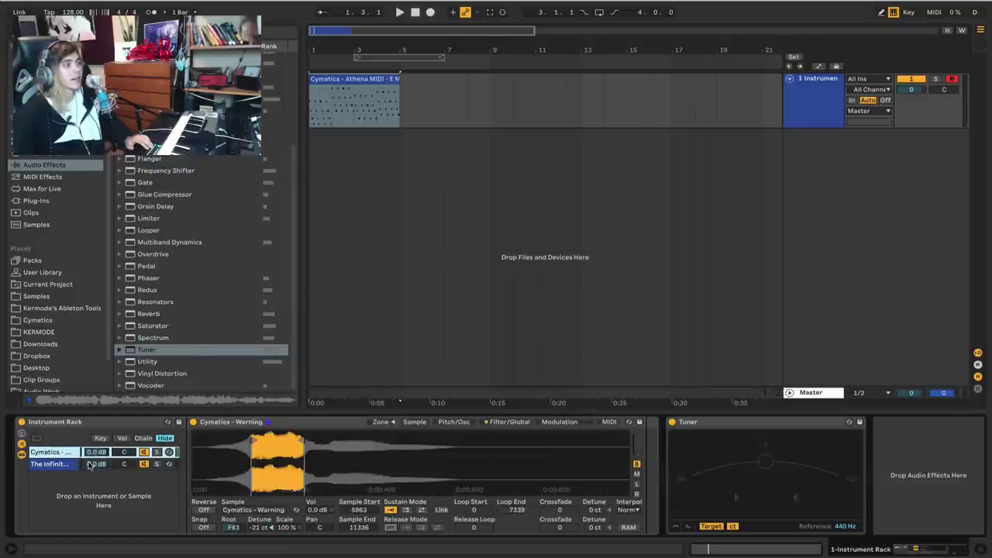
{"action": "left_click", "coordinate": [64, 465]}
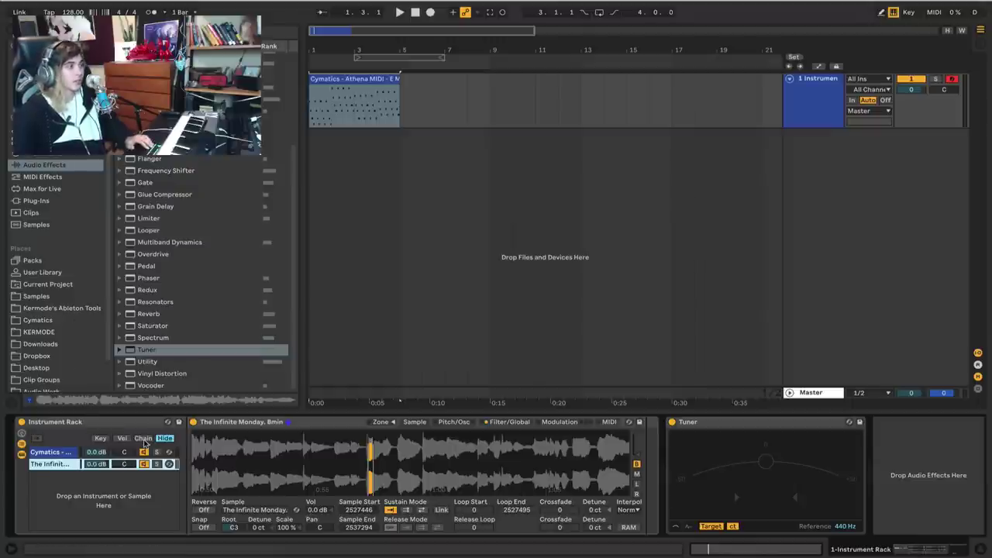
{"action": "left_click", "coordinate": [143, 438]}
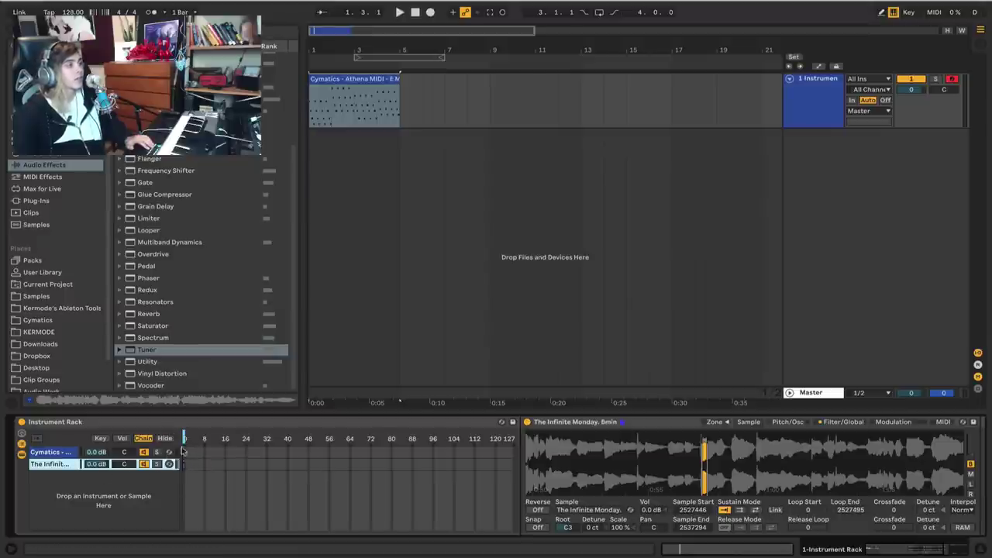
{"action": "left_click_drag", "start_coordinate": [185, 442], "coordinate": [208, 442]}
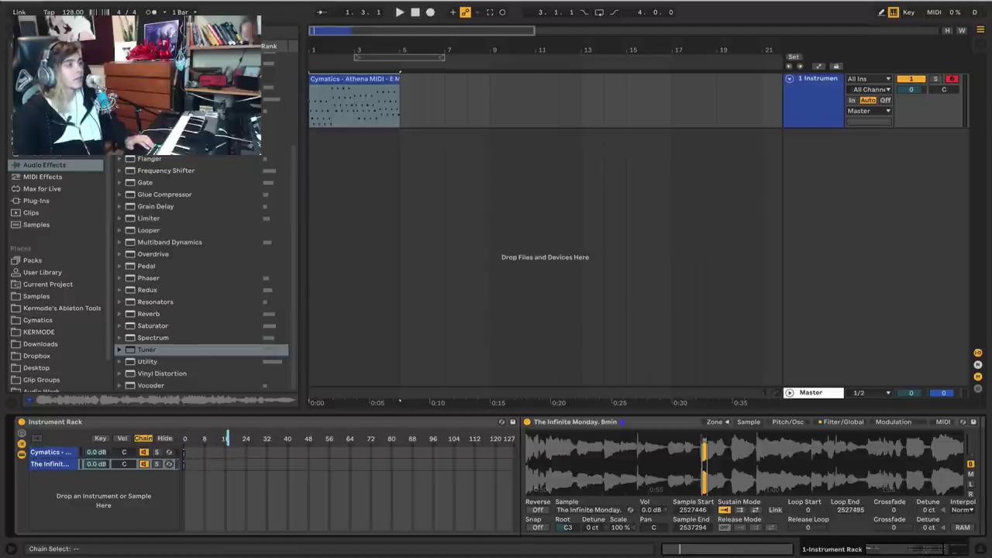
- Check both chains and move the Infinite Monday chain's zone away from 0 to line up with the chain selector
{"action": "left_click", "coordinate": [65, 464]}
{"action": "left_click", "coordinate": [67, 453]}
{"action": "left_click", "coordinate": [66, 465]}
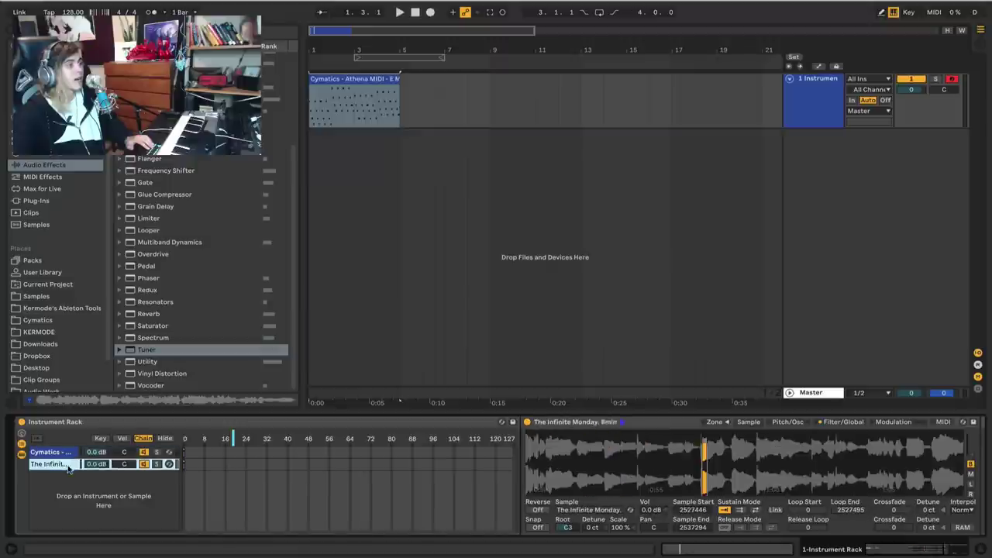
{"action": "left_click", "coordinate": [67, 454]}
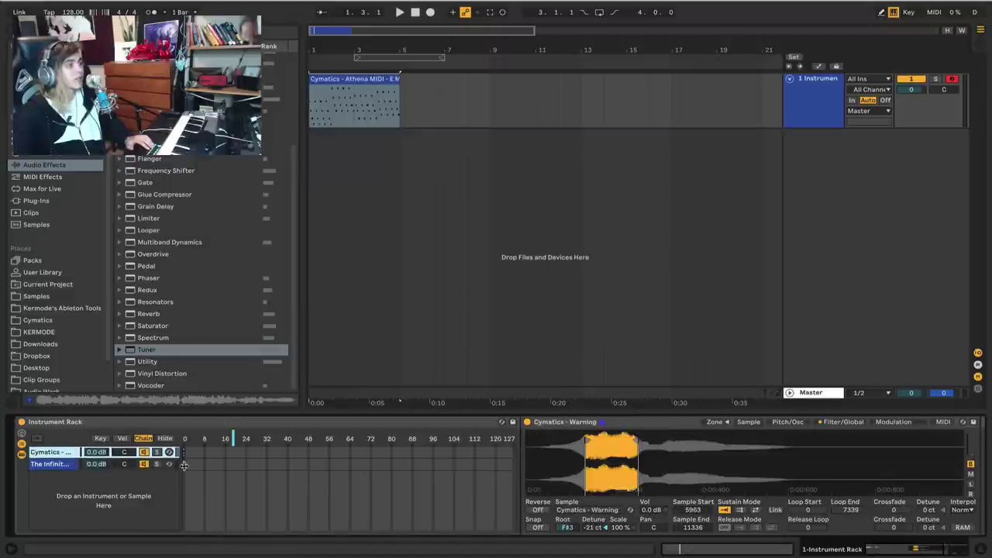
{"action": "left_click_drag", "start_coordinate": [184, 465], "coordinate": [232, 470]}
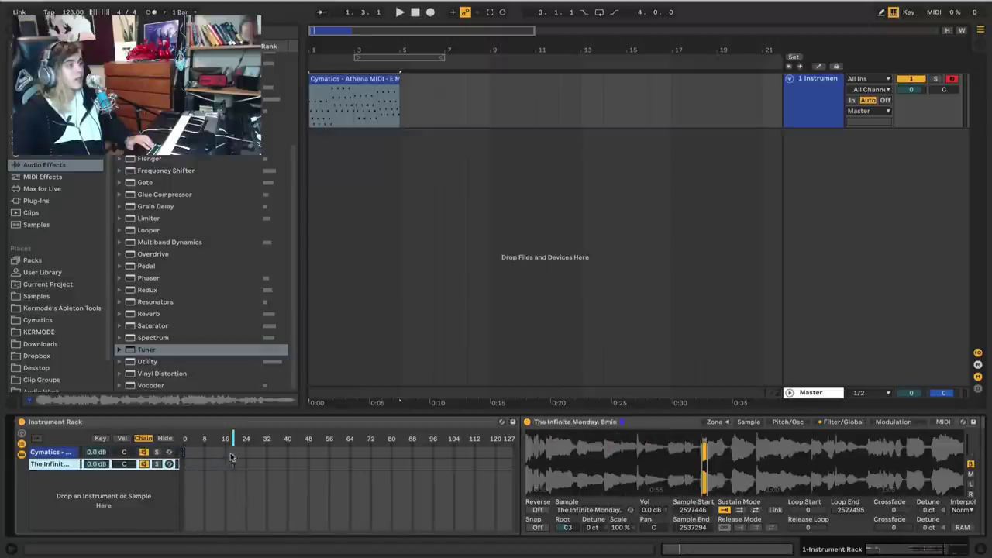
- Audition the clip with the chain selector shifted off and back onto the Infinite Monday chain's zone
{"action": "left_click", "coordinate": [233, 439]}
{"action": "key", "text": "space"}
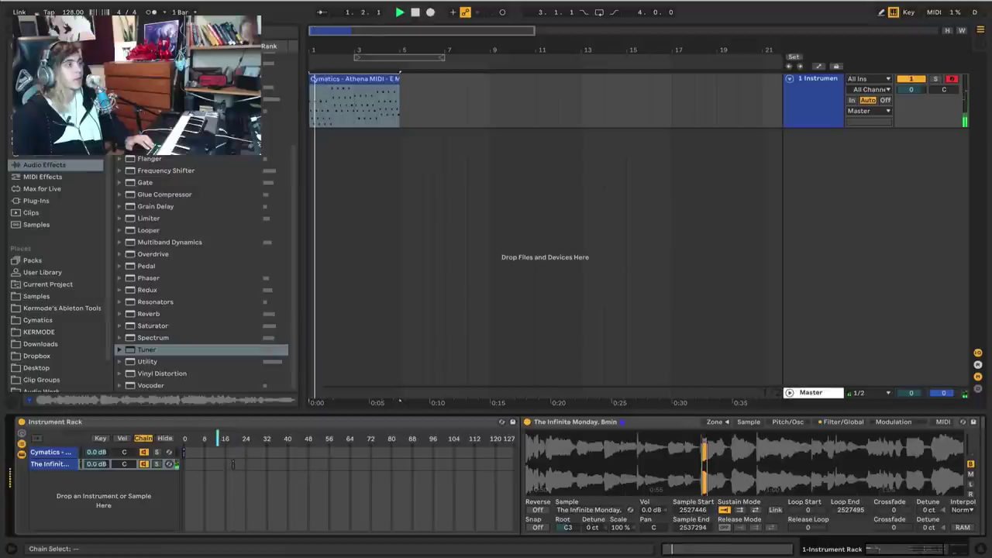
{"action": "key", "text": "space"}
{"action": "mouse_move", "coordinate": [217, 439]}
{"action": "left_mouse_down"}
{"action": "mouse_move", "coordinate": [183, 439]}
{"action": "mouse_move", "coordinate": [233, 439]}
{"action": "left_mouse_up"}
{"action": "key", "text": "space"}
{"action": "left_click", "coordinate": [68, 457]}
{"action": "key", "text": "space"}
{"action": "key", "text": "space"}
{"action": "key", "text": "space"}
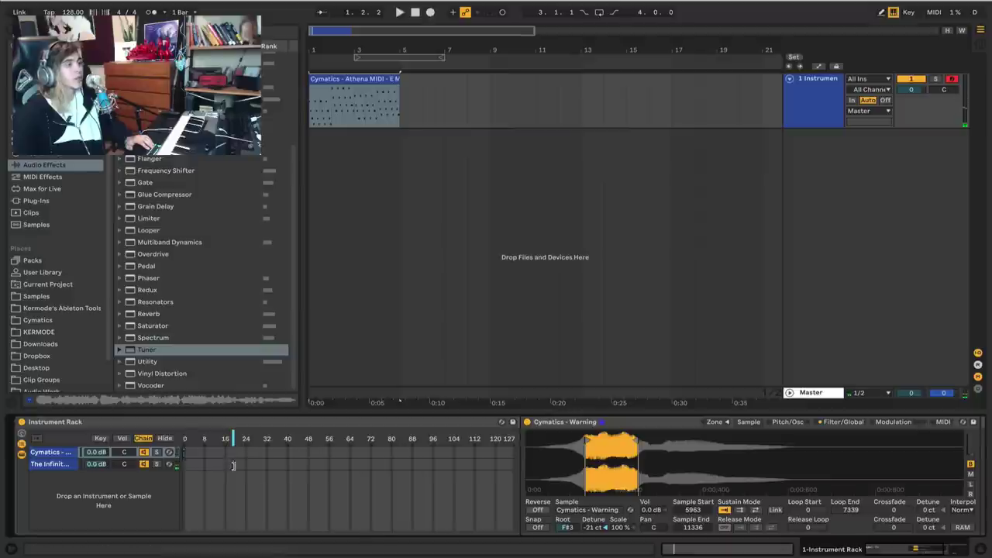
- Extend the chain zones across the full 0–127 range and distribute the ranges equally between the two chains
{"action": "left_click", "coordinate": [233, 465]}
{"action": "left_click_drag", "start_coordinate": [234, 465], "coordinate": [162, 473]}
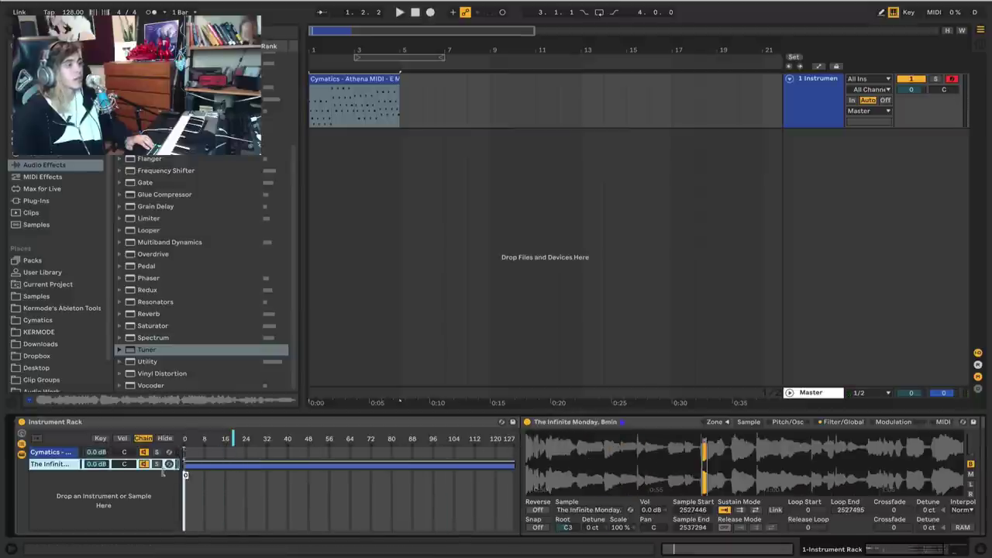
{"action": "right_click", "coordinate": [378, 461]}
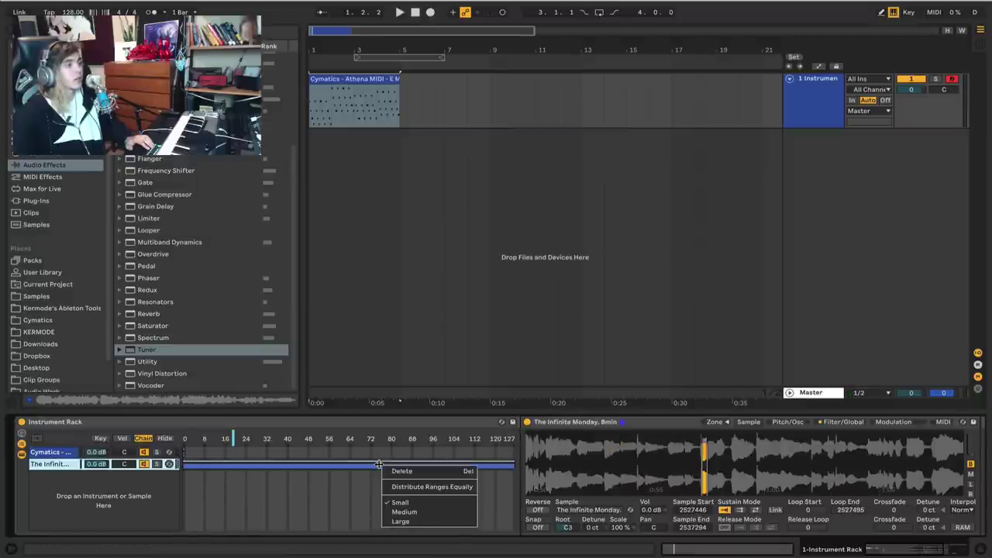
{"action": "left_click", "coordinate": [399, 487]}
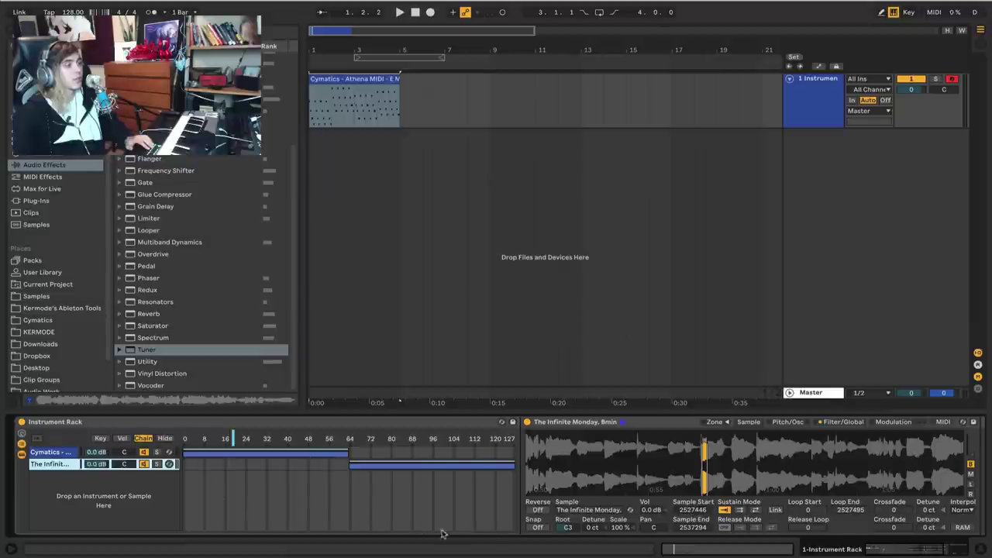
- Sweep the chain selector from the Warning zone into the Infinite Monday zone while the clip plays
{"action": "left_click_drag", "start_coordinate": [234, 439], "coordinate": [266, 438]}
{"action": "key", "text": "space"}
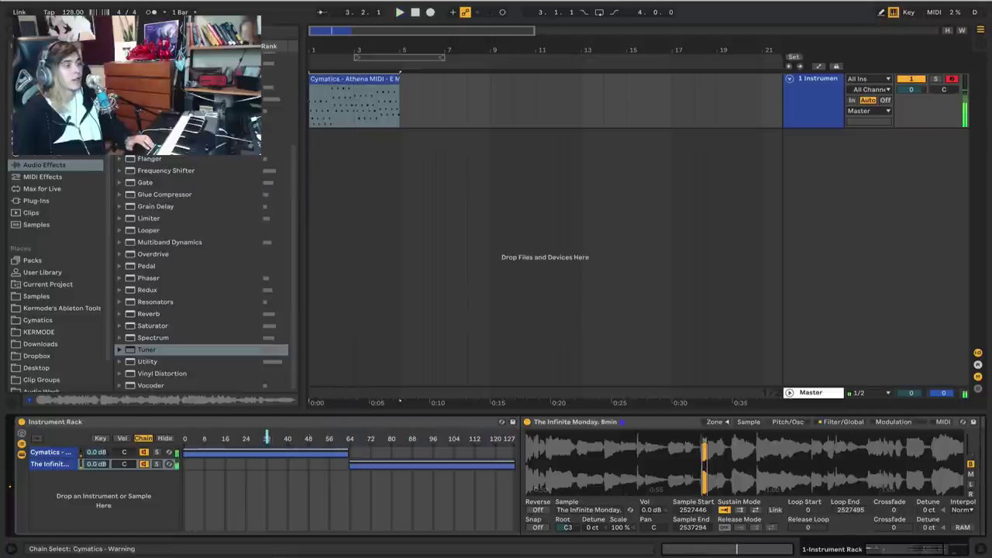
{"action": "left_click_drag", "start_coordinate": [361, 439], "coordinate": [393, 440]}
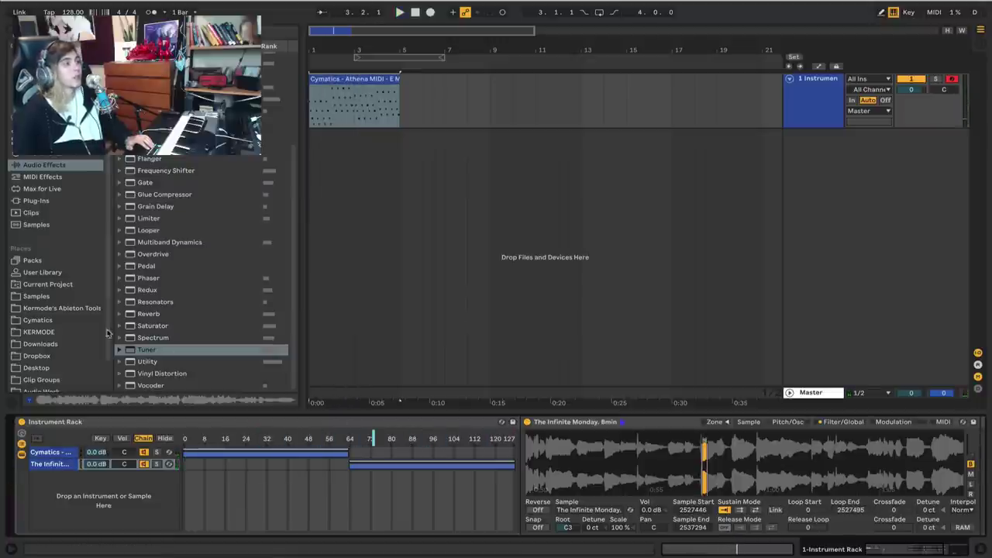
- From Kermode's Ableton Tools, load Vocal 128 # 3 - Classic on track 1 and the Celestial Vocal Rack on a new, unfolded track holding the Athena clip
{"action": "scroll", "coordinate": [59, 302], "scroll_direction": "down", "scroll_amount": 2}
{"action": "left_click", "coordinate": [54, 289]}
{"action": "left_click", "coordinate": [43, 280]}
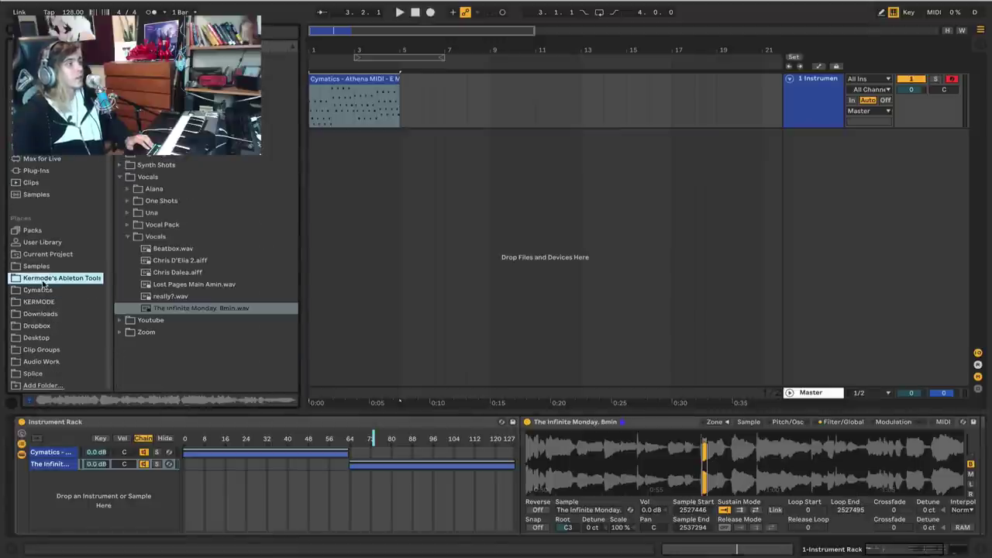
{"action": "left_click", "coordinate": [132, 237]}
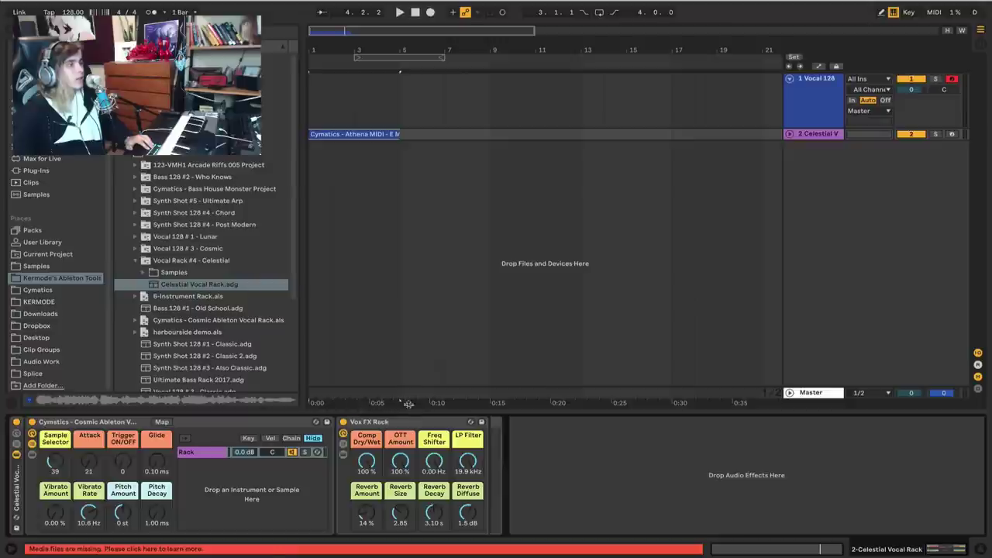
{"action": "left_click", "coordinate": [788, 135]}
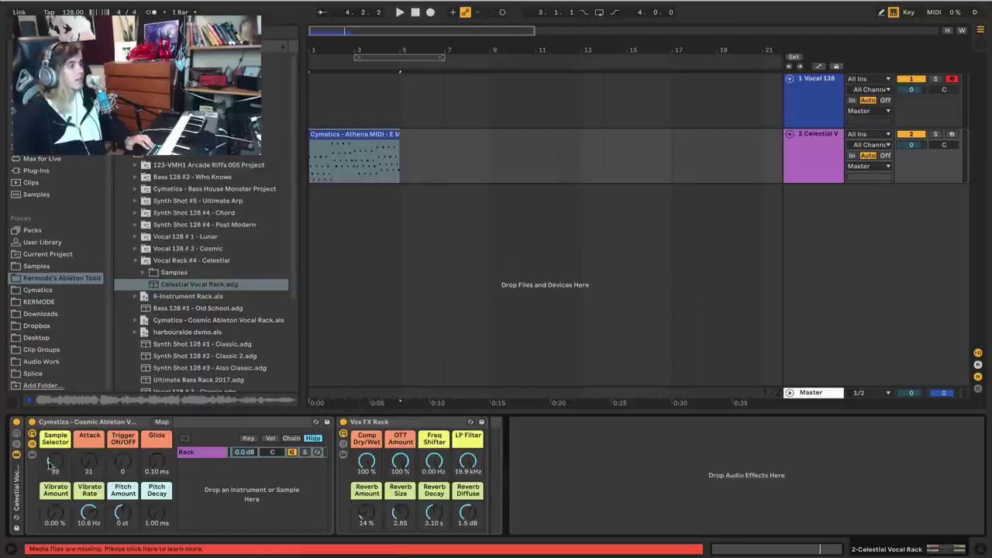
- Set the tempo to 89 BPM and turn the Cosmic vocal rack's Sample Selector to 95
{"action": "left_click", "coordinate": [124, 420]}
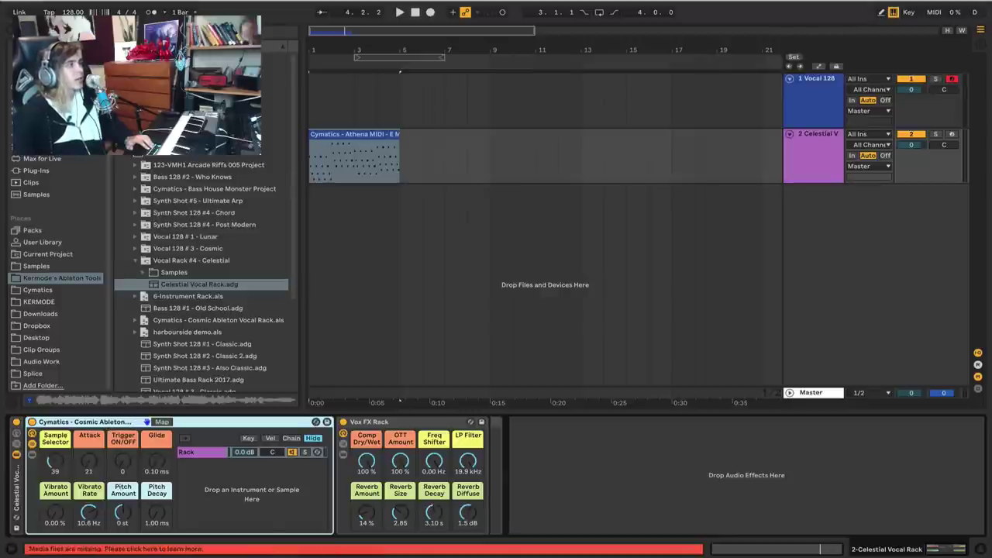
{"action": "left_click", "coordinate": [382, 148]}
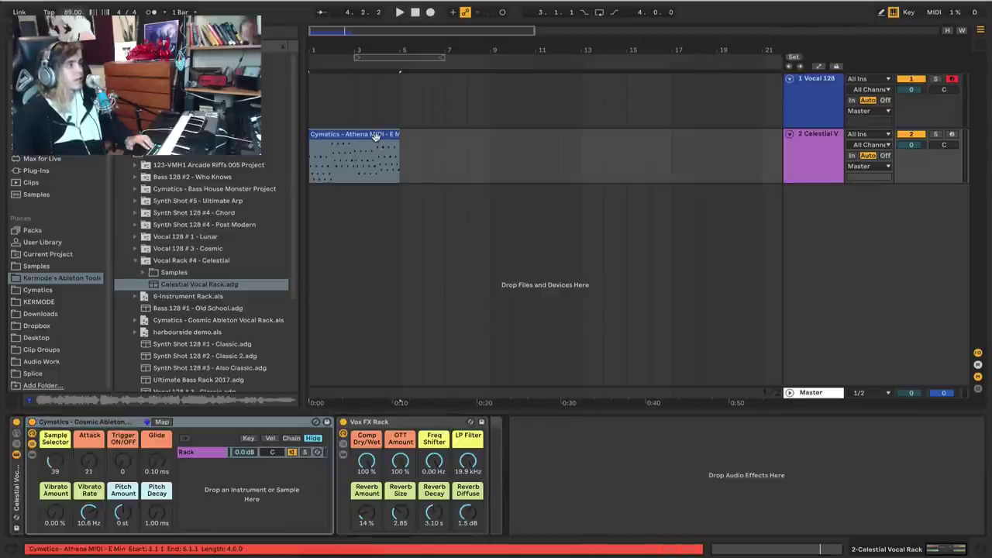
{"action": "left_click_drag", "start_coordinate": [54, 460], "coordinate": [54, 504]}
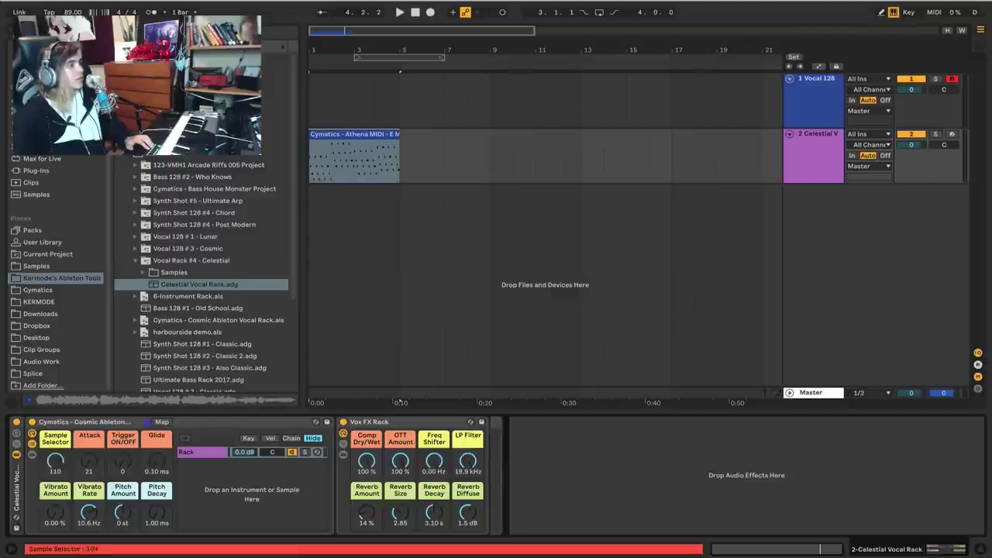
- Show the Sample Selector's automation over the Athena clip on the Celestial track
{"action": "right_click", "coordinate": [54, 461]}
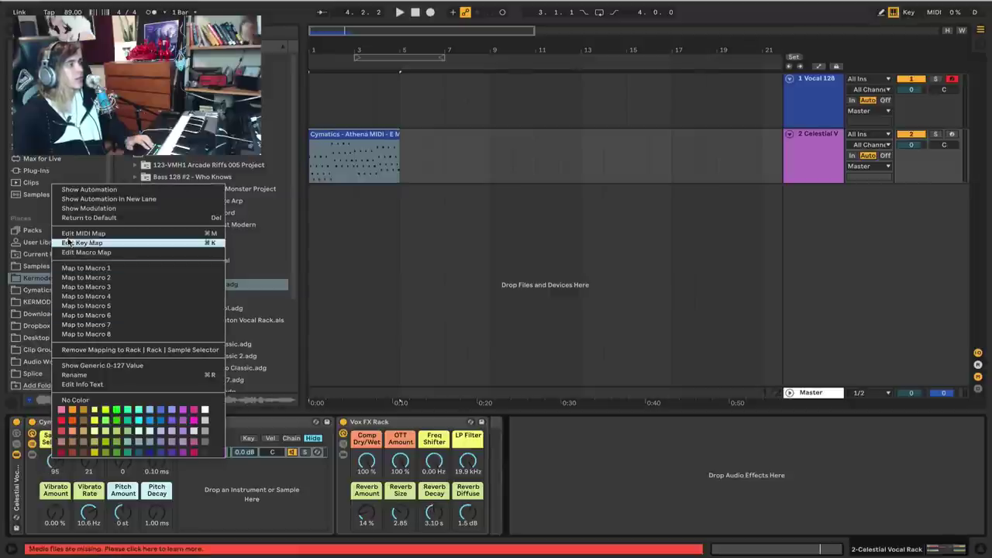
{"action": "left_click", "coordinate": [82, 192]}
{"action": "left_click", "coordinate": [373, 133]}
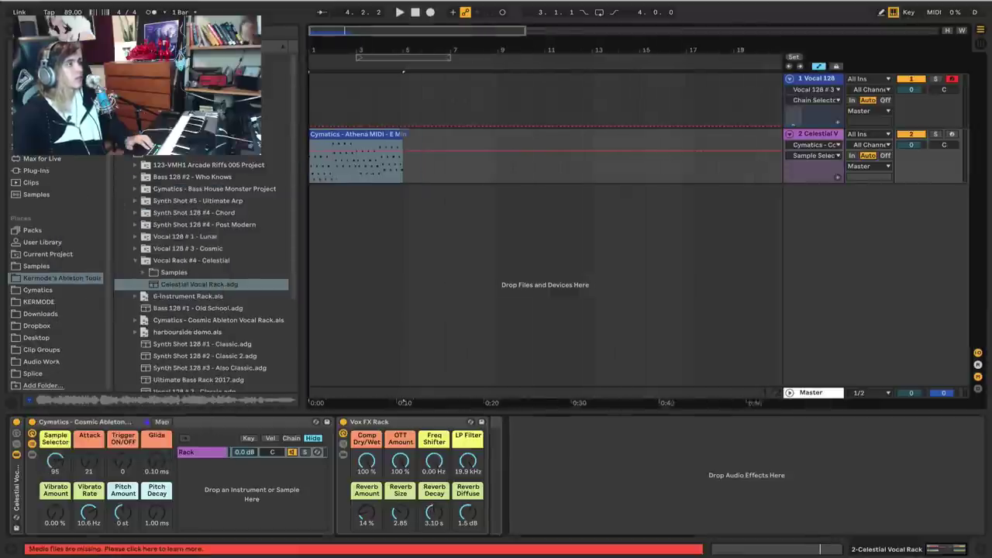
{"action": "key", "text": "z"}
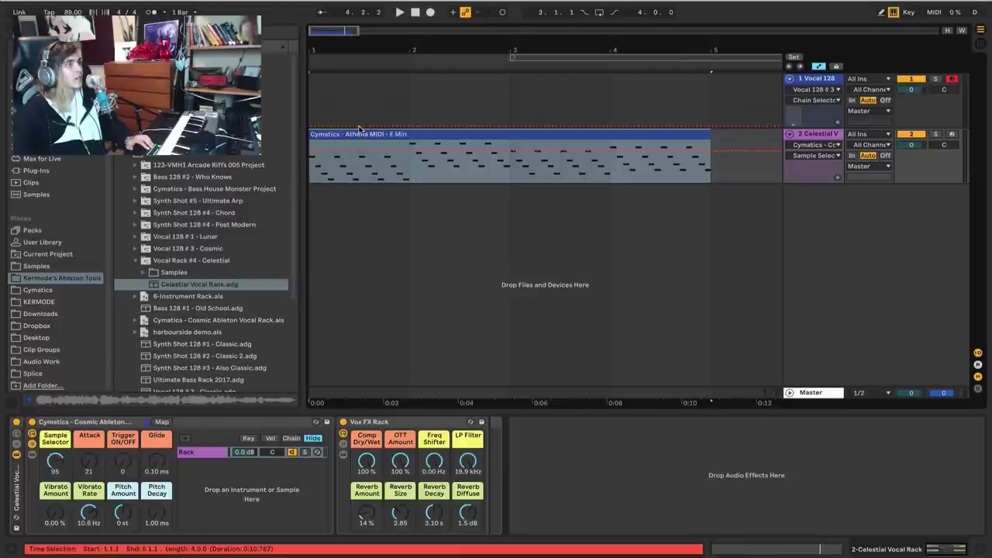
{"action": "left_click", "coordinate": [358, 126]}
{"action": "left_click_drag", "start_coordinate": [320, 125], "coordinate": [313, 91]}
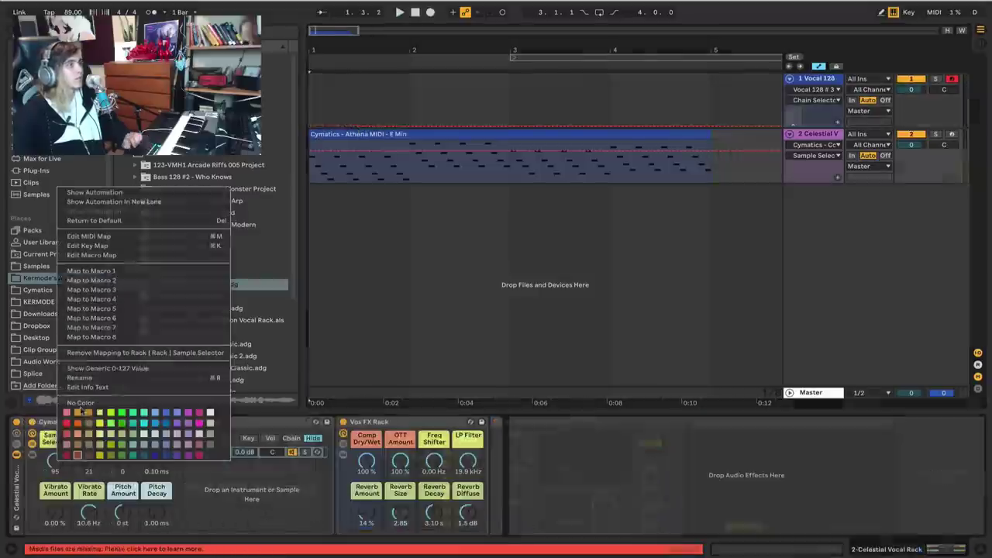
{"action": "left_click", "coordinate": [99, 193]}
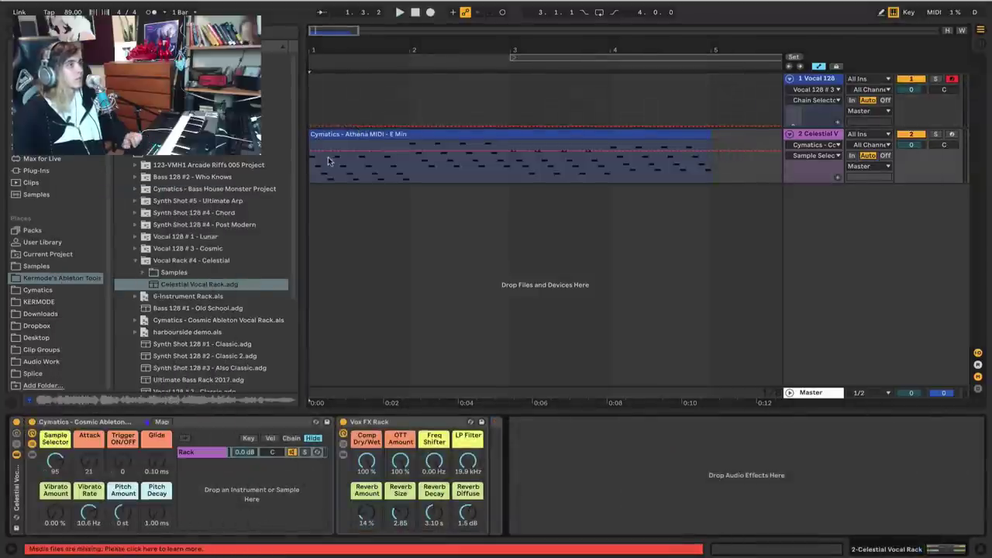
- Draw a Sample Selector automation ramp falling to 31 over the first two beats, and play it
{"action": "key", "text": "space"}
{"action": "left_click_drag", "start_coordinate": [358, 151], "coordinate": [359, 172]}
{"action": "key", "text": "space"}
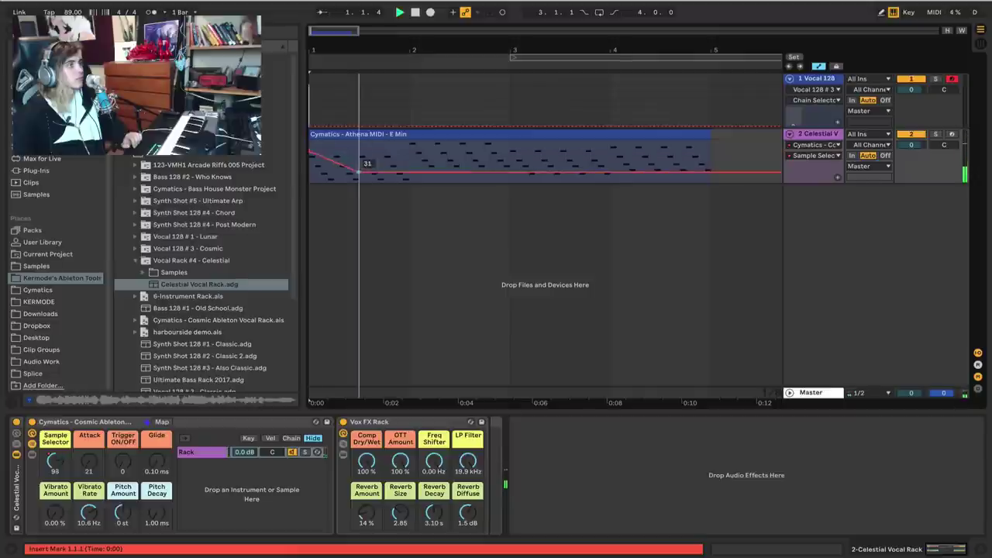
{"action": "key", "text": "space"}
{"action": "key", "text": "space"}
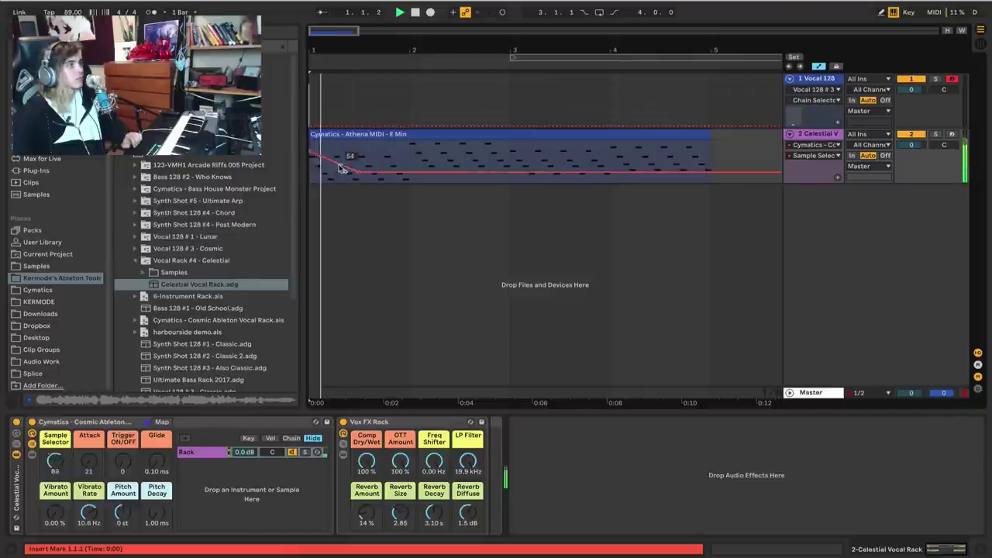
- Reshape the Sample Selector automation into a falling sawtooth repeating every beat across bar 1, and play it
{"action": "key", "text": "space"}
{"action": "key", "text": "space"}
{"action": "mouse_move", "coordinate": [334, 155]}
{"action": "left_mouse_down"}
{"action": "mouse_move", "coordinate": [413, 190]}
{"action": "mouse_move", "coordinate": [420, 176]}
{"action": "mouse_move", "coordinate": [412, 155]}
{"action": "mouse_move", "coordinate": [308, 163]}
{"action": "left_mouse_up"}
{"action": "key", "text": "space"}
{"action": "key", "text": "space"}
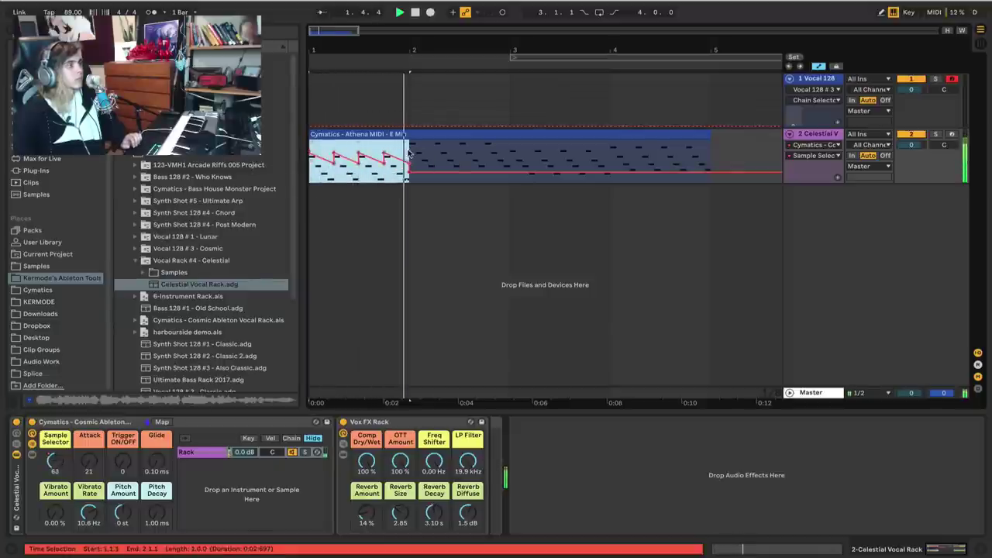
- Duplicate the one-bar sawtooth automation through bars 2 to 4, lowering its values from bar 3 onward
{"action": "key", "text": "space"}
{"action": "key", "text": "ctrl+d"}
{"action": "key", "text": "space"}
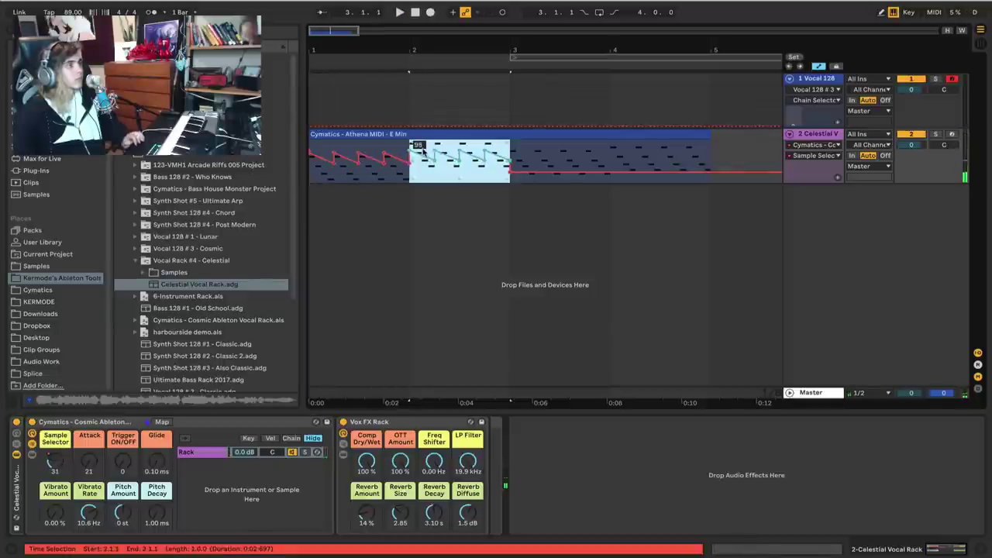
{"action": "key", "text": "ctrl+d"}
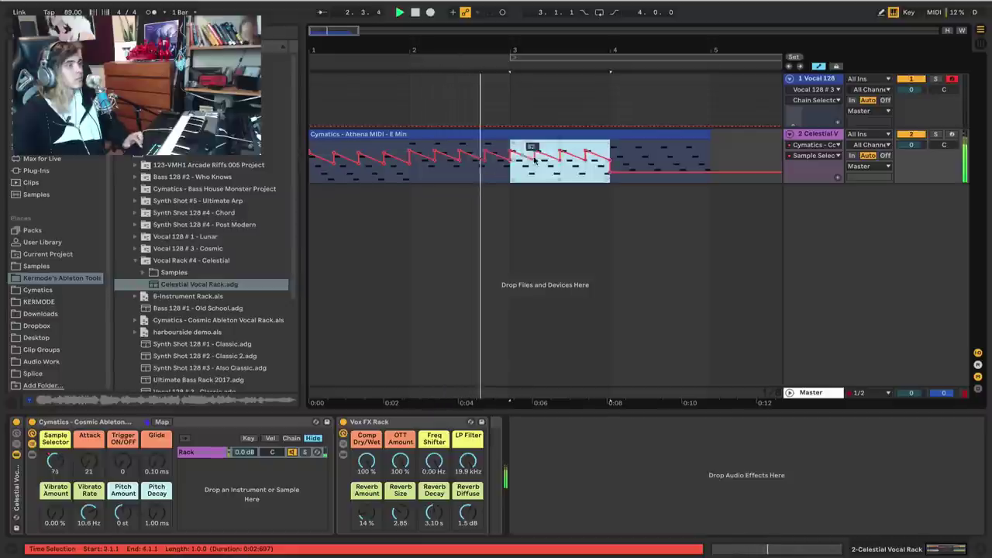
{"action": "left_click_drag", "start_coordinate": [524, 158], "coordinate": [531, 170]}
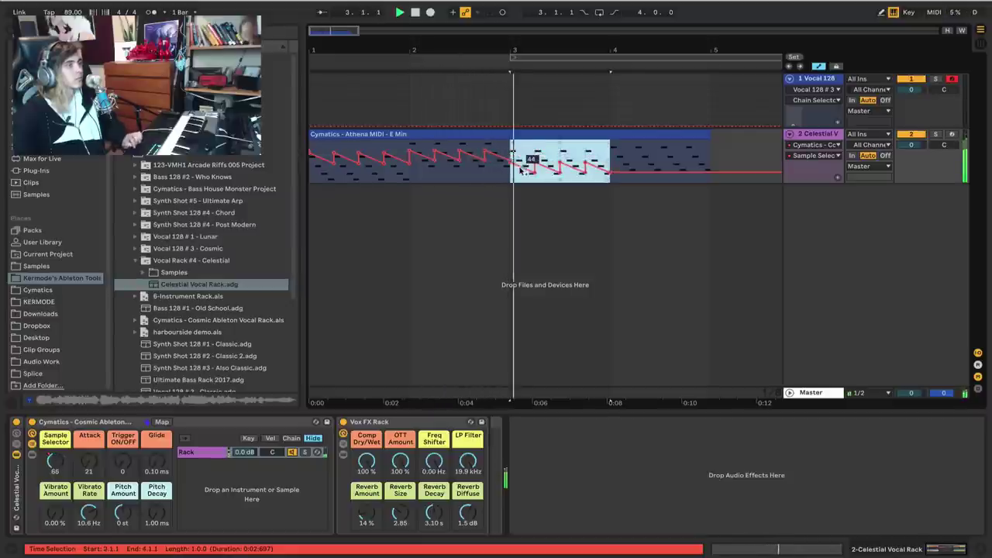
{"action": "key", "text": "ctrl+d"}
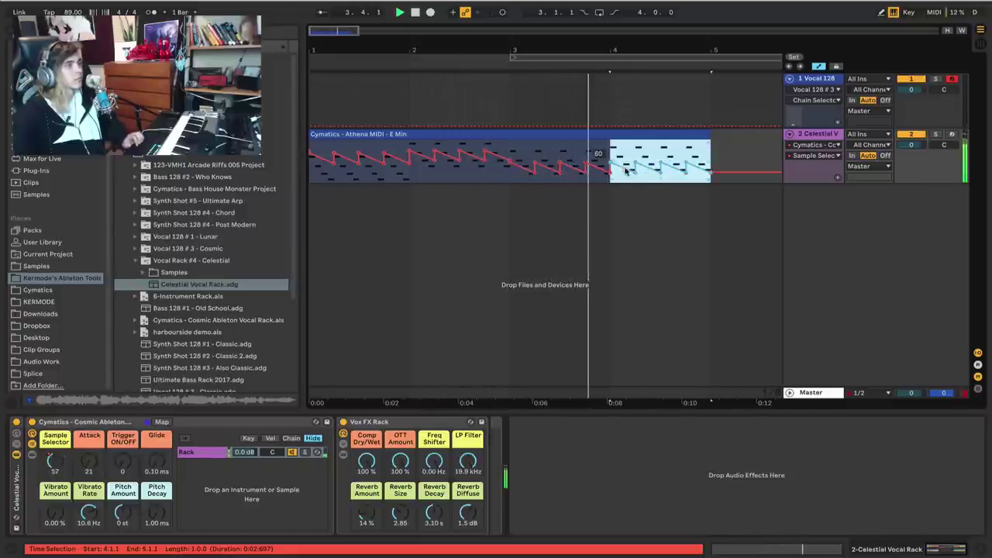
- Loop bars 1 to 4 and make the sawtooth automation uniformly lower across the whole Athena clip
{"action": "left_click_drag", "start_coordinate": [721, 151], "coordinate": [308, 101]}
{"action": "key", "text": "ctrl+l"}
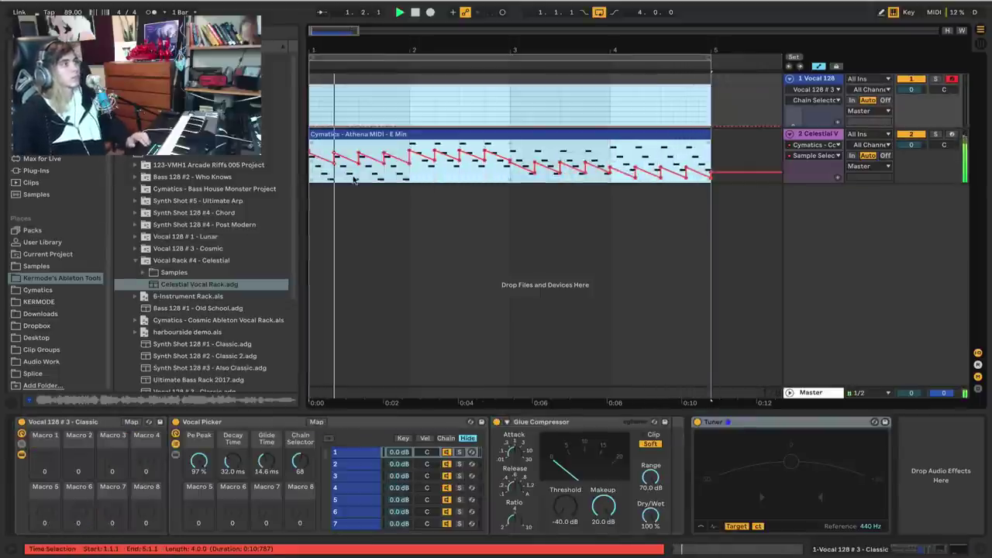
{"action": "left_click_drag", "start_coordinate": [410, 175], "coordinate": [177, 170]}
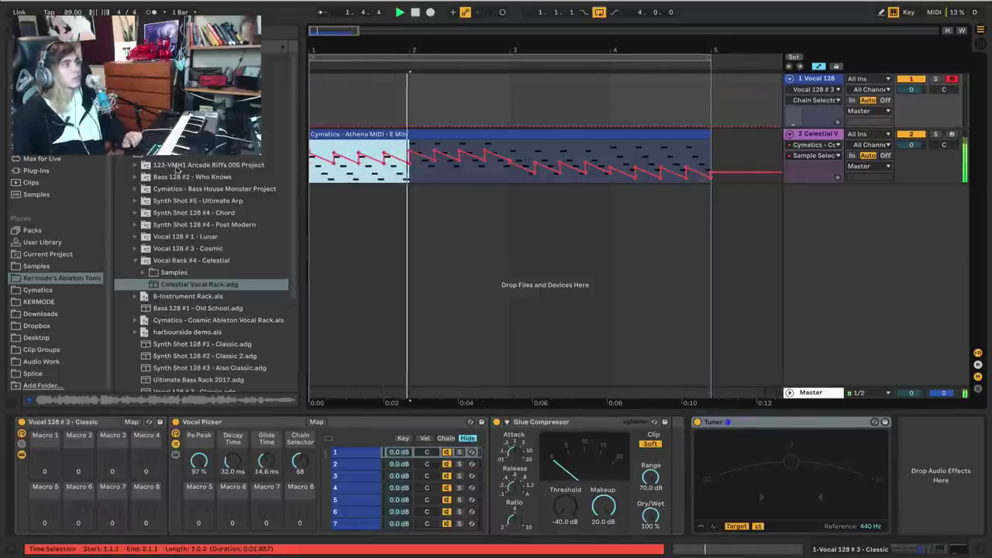
{"action": "left_click_drag", "start_coordinate": [314, 139], "coordinate": [324, 174]}
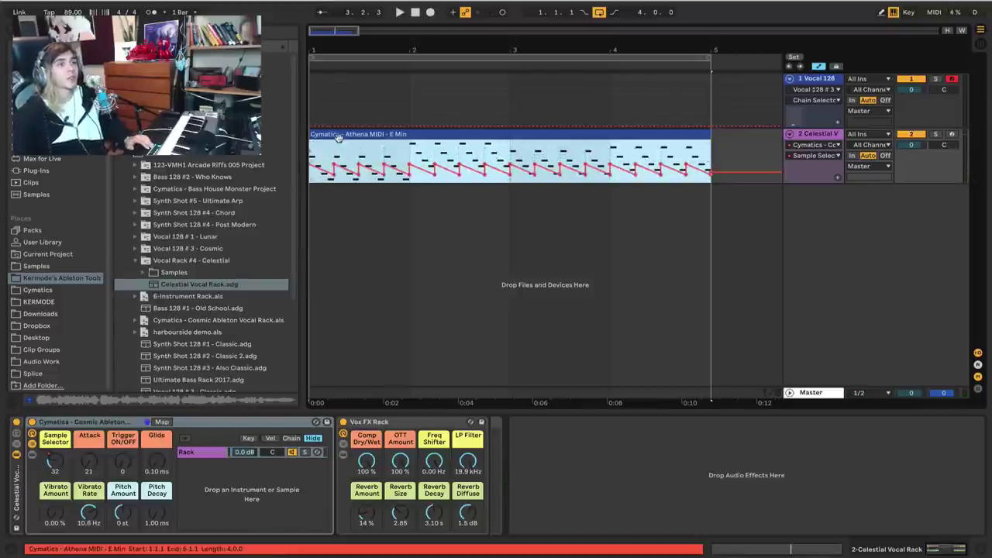
- Arm the Celestial track instead of track 1 and override the automation by turning the Sample Selector to 0
{"action": "left_click", "coordinate": [953, 79]}
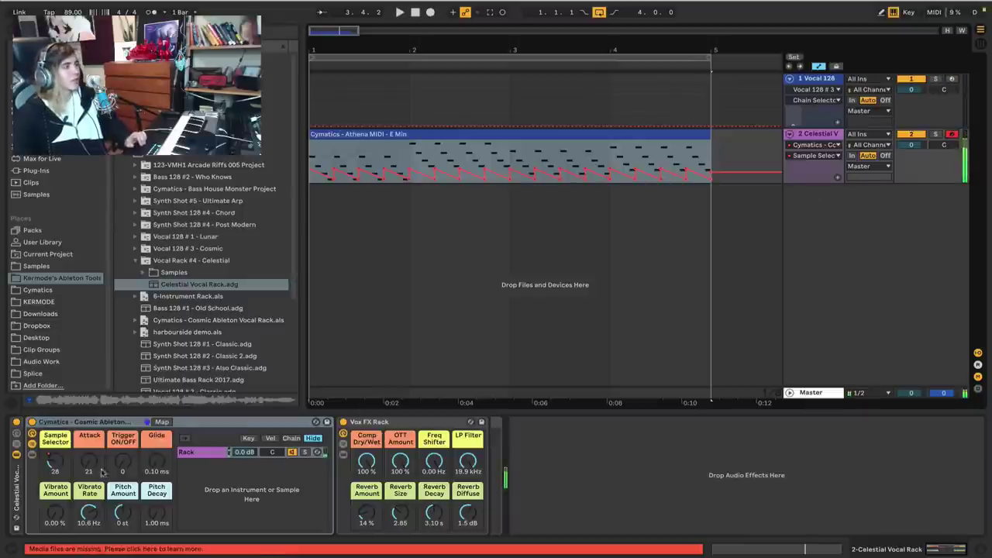
{"action": "left_click_drag", "start_coordinate": [62, 461], "coordinate": [62, 407]}
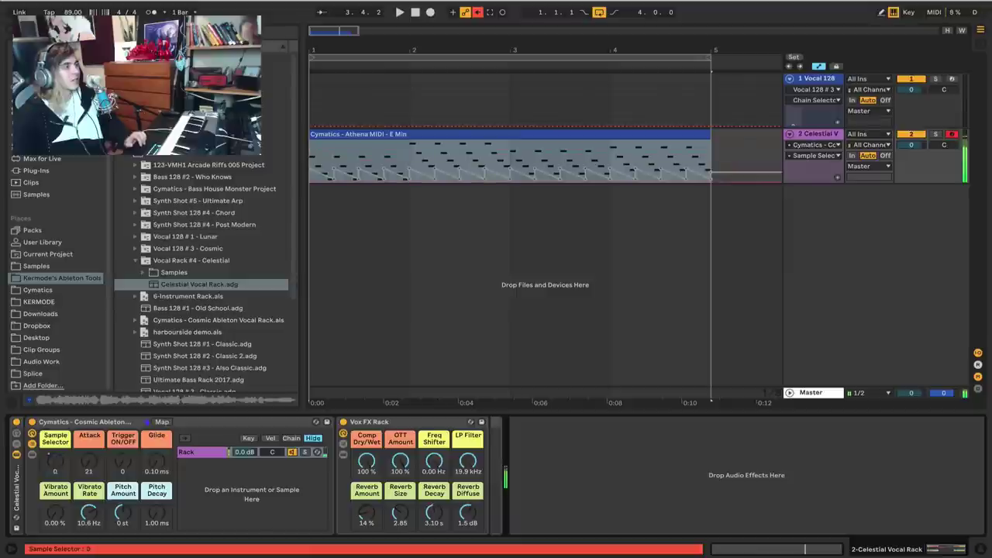